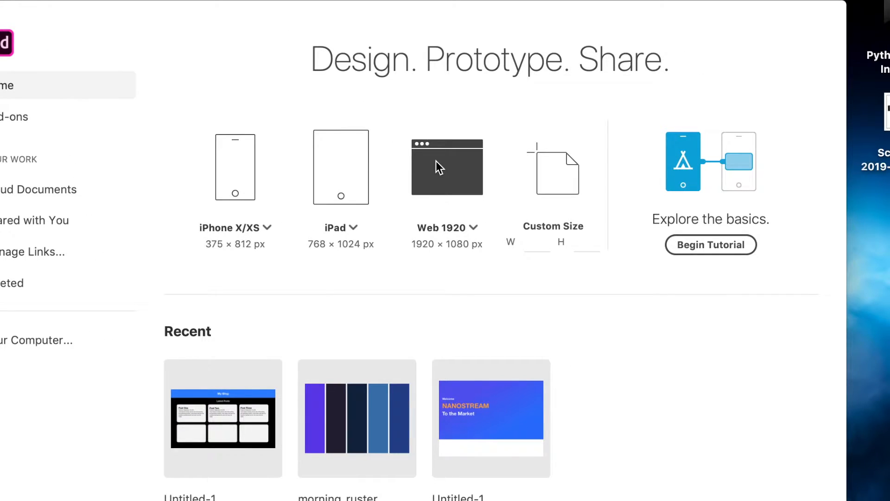
# Create a new document with a Web 1920 artboard of 1920 × 1080 px.
pyautogui.click(438, 166)
pyautogui.rightClick(163, 31)
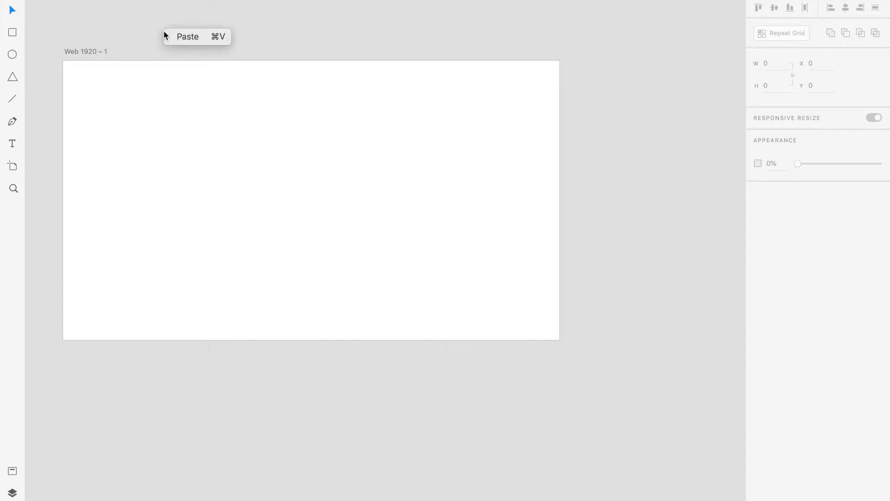
pyautogui.click(167, 105)
pyautogui.moveTo(167, 103); pyautogui.dragTo(268, 169)
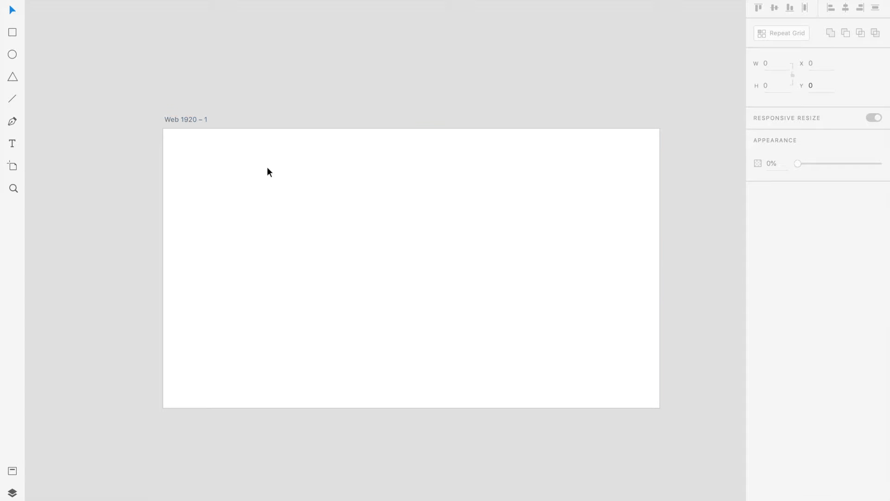
pyautogui.click(268, 167)
pyautogui.click(260, 103)
pyautogui.press('super+=')
pyautogui.press('super+=')
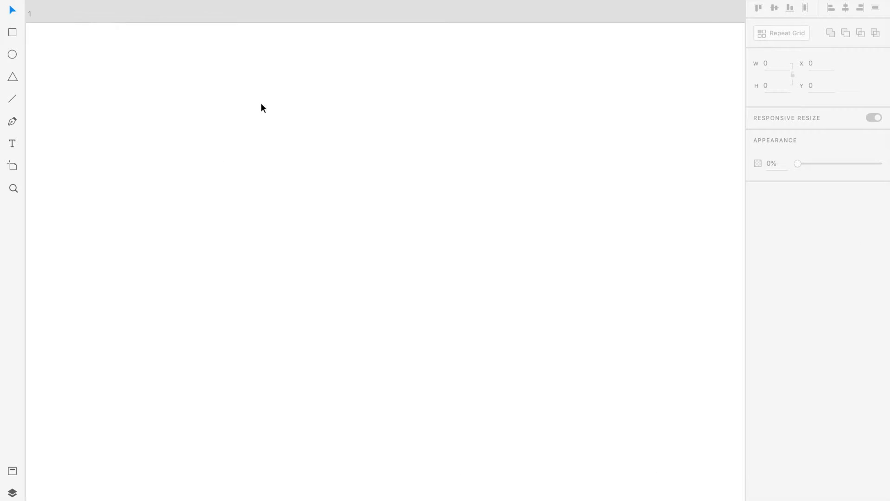
pyautogui.click(261, 104)
pyautogui.click(343, 10)
pyautogui.press('super+0')
pyautogui.moveTo(383, 125)
pyautogui.mouseDown()
pyautogui.moveTo(324, 141)
pyautogui.moveTo(371, 134)
pyautogui.mouseUp()
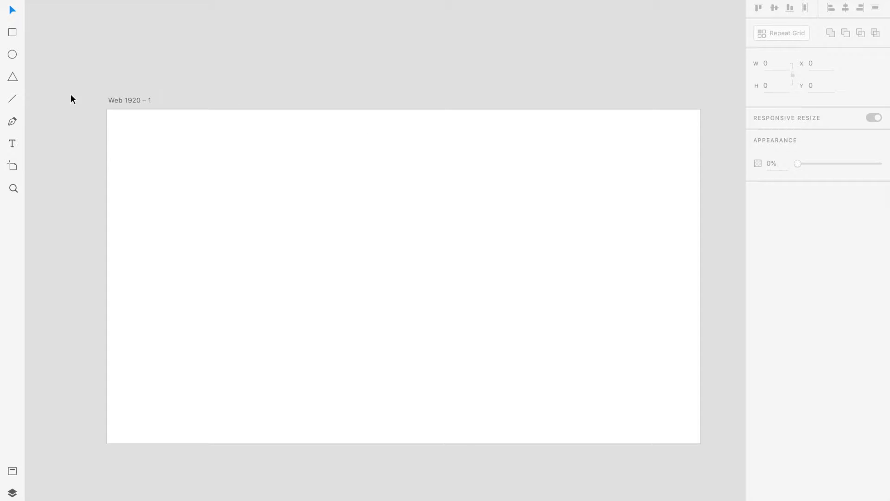
# Place several vertical guides across the blank artboard, starting with one at its horizontal center.
pyautogui.click(111, 99)
pyautogui.click(110, 85)
pyautogui.moveTo(110, 86); pyautogui.dragTo(149, 426)
pyautogui.moveTo(102, 312); pyautogui.dragTo(403, 275)
pyautogui.click(323, 282)
pyautogui.click(58, 129)
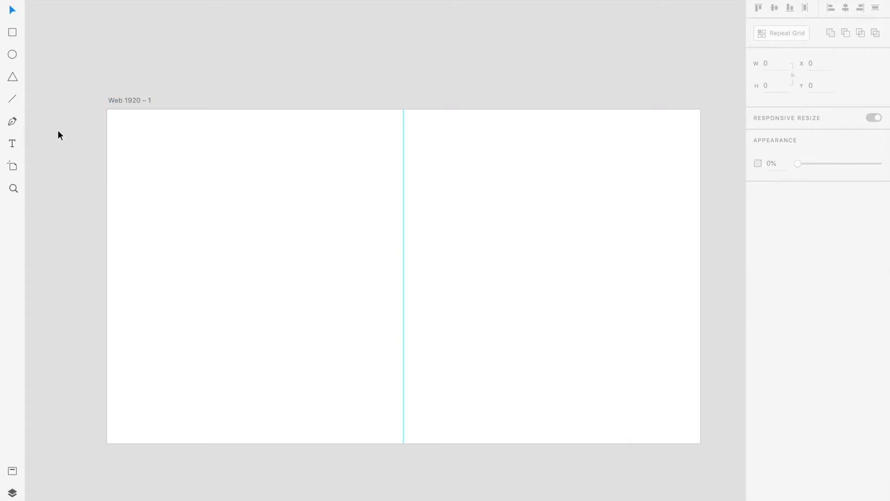
pyautogui.moveTo(401, 243); pyautogui.dragTo(523, 211)
pyautogui.moveTo(312, 216); pyautogui.dragTo(434, 216)
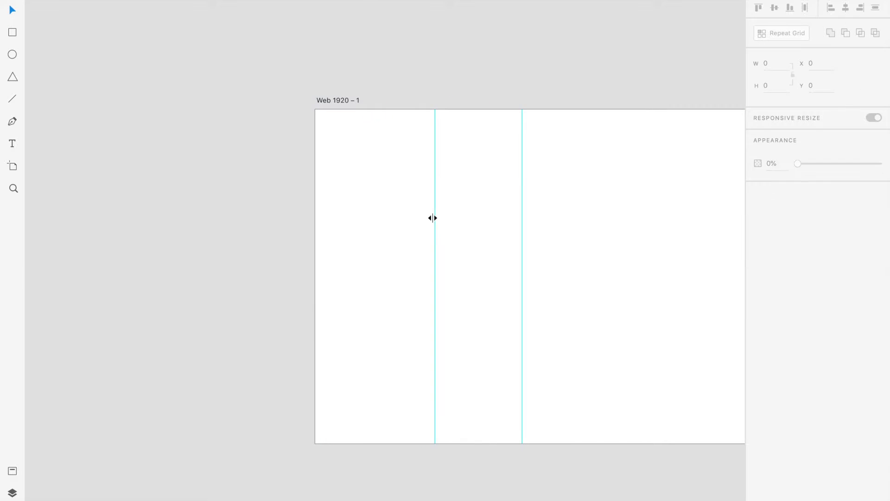
pyautogui.moveTo(315, 236); pyautogui.dragTo(577, 248)
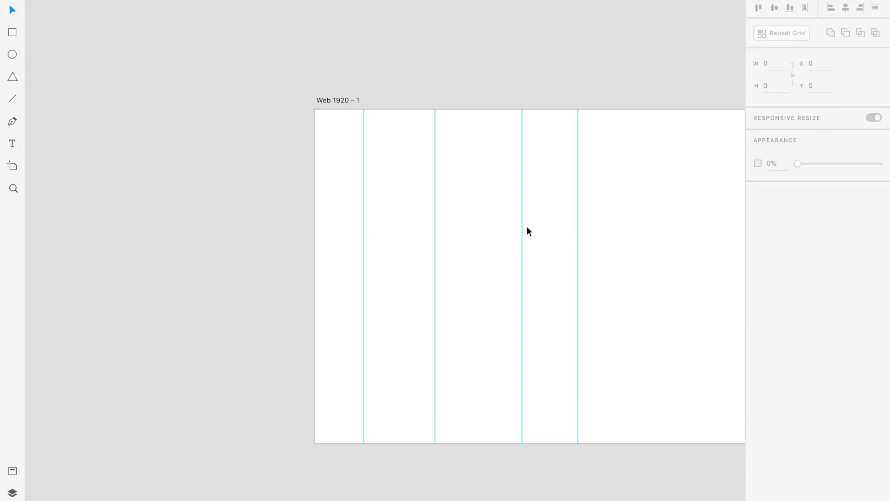
# Remove all the vertical guides from the artboard.
pyautogui.moveTo(430, 221); pyautogui.dragTo(178, 209)
pyautogui.moveTo(364, 233); pyautogui.dragTo(311, 229)
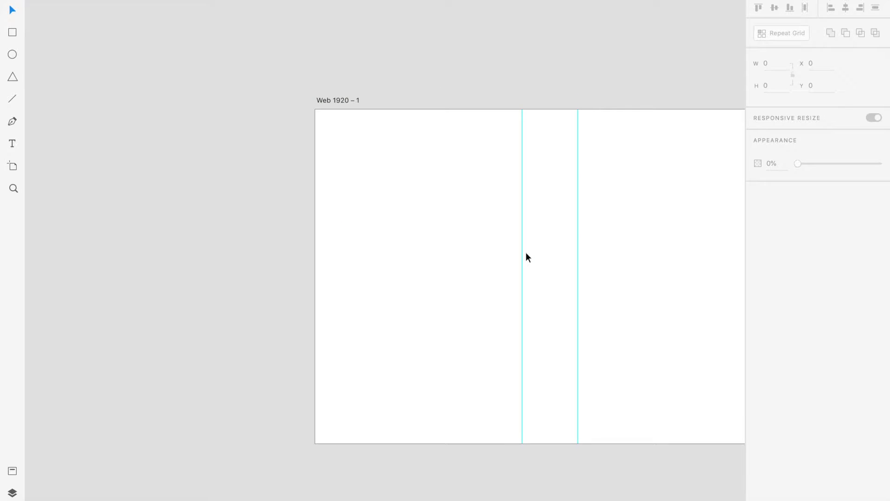
pyautogui.click(518, 250)
pyautogui.moveTo(521, 250); pyautogui.dragTo(180, 206)
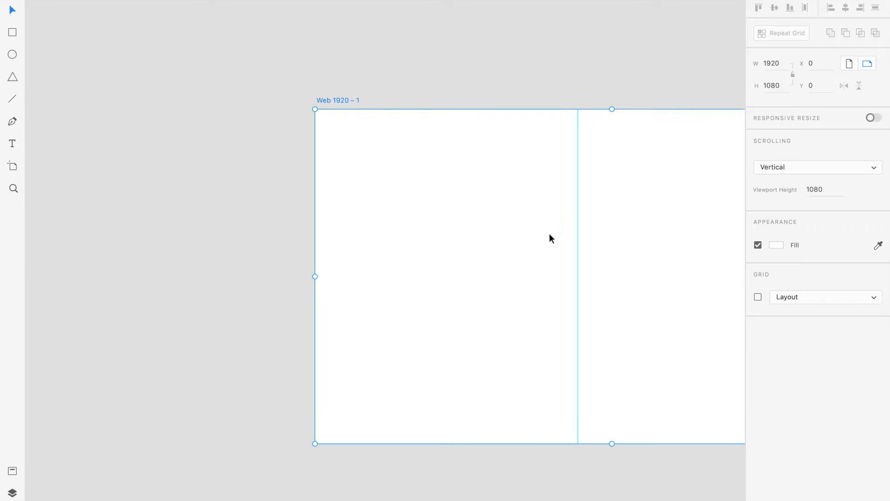
pyautogui.moveTo(577, 237); pyautogui.dragTo(233, 213)
pyautogui.moveTo(386, 215); pyautogui.dragTo(202, 226)
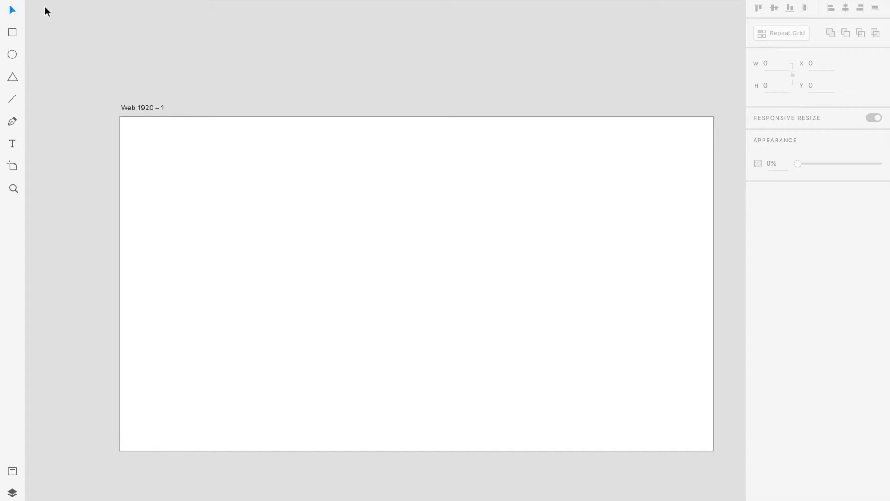
# Add the heading text "Essentials of any WebPage" in the artboard's upper left area at font size 40.
pyautogui.click(14, 141)
pyautogui.click(148, 156)
pyautogui.write('Essent')
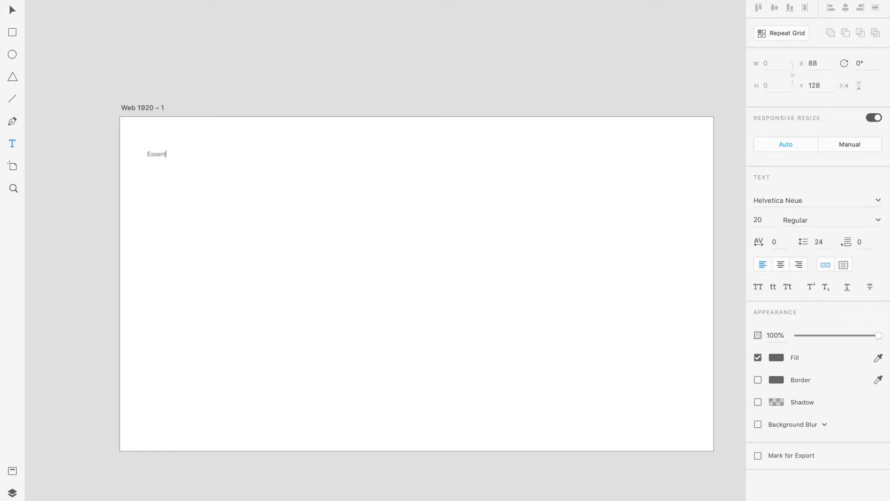
pyautogui.write('ials of any WebPage')
pyautogui.press('super+a')
pyautogui.click(767, 217)
pyautogui.write('40')
pyautogui.press('Return')
pyautogui.press('Escape')
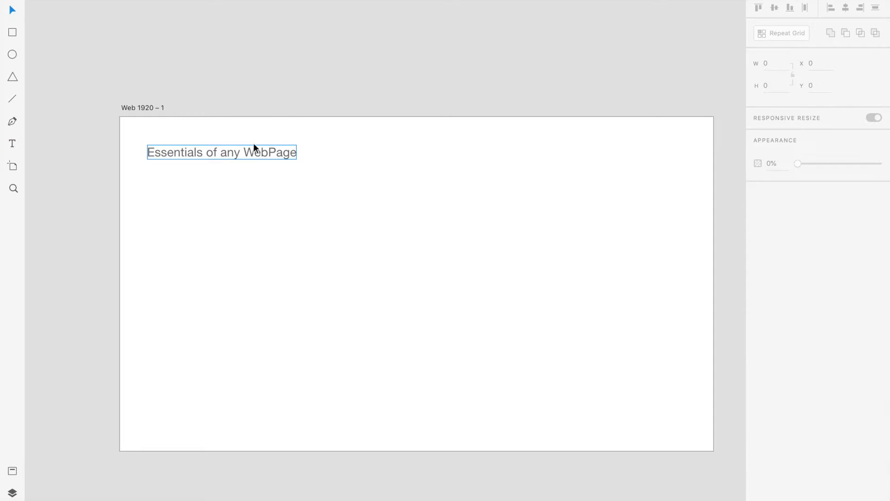
# Move the heading slightly down and to the right, and make it bold.
pyautogui.moveTo(254, 144); pyautogui.dragTo(263, 171)
pyautogui.press('super+b')
pyautogui.click(291, 182)
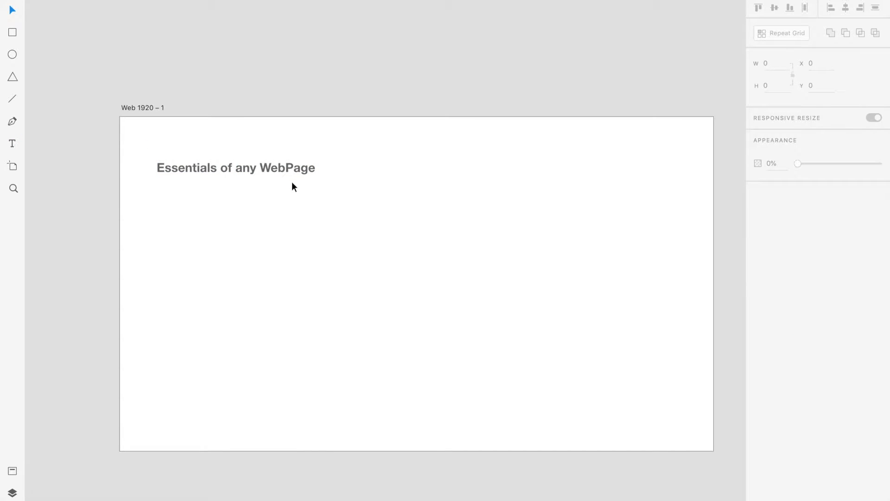
# Correct "WebPage" in the heading to "Web Page" and set the heading's font size to 50.
pyautogui.click(275, 167)
pyautogui.doubleClick(283, 167)
pyautogui.click(284, 167)
pyautogui.press('Escape')
pyautogui.click(248, 190)
pyautogui.click(234, 171)
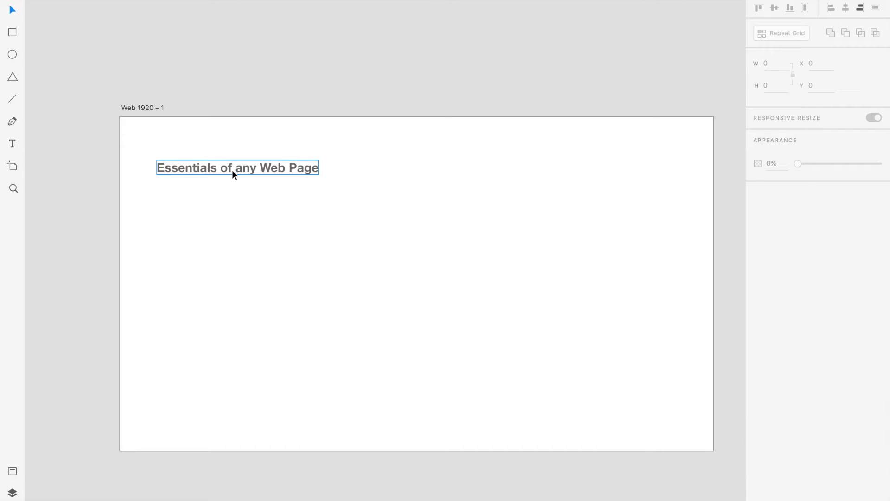
pyautogui.click(756, 220)
pyautogui.write('50')
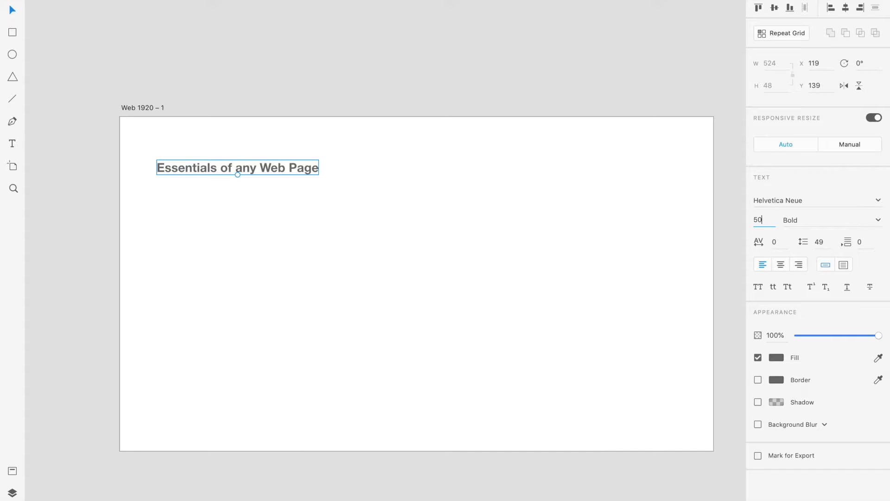
pyautogui.press('Return')
pyautogui.click(664, 285)
# Start an indented text list below the heading with the first item "- Navbar".
pyautogui.press('t')
pyautogui.click(180, 191)
pyautogui.write('- Navbra')
pyautogui.press('Return')
pyautogui.press('BackSpace')
pyautogui.press('BackSpace')
pyautogui.press('BackSpace')
pyautogui.write('ar')
pyautogui.press('Return')
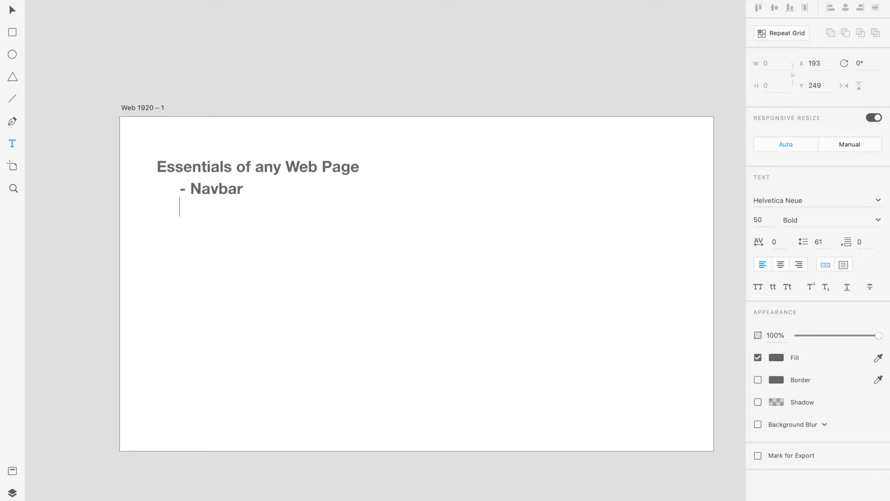
pyautogui.press('BackSpace')
pyautogui.press('BackSpace')
pyautogui.press('BackSpace')
pyautogui.press('BackSpace')
pyautogui.press('BackSpace')
pyautogui.press('BackSpace')
# Add the list items "- Showcase" and "- About Section/Page", plus a dash for a fourth item.
pyautogui.press('BackSpace')
pyautogui.write('Navbar')
pyautogui.press('Return')
pyautogui.write('- Showca')
pyautogui.press('BackSpace')
pyautogui.write('case')
pyautogui.press('Return')
pyautogui.write('- About Section/Page')
pyautogui.press('Return')
pyautogui.write('-')
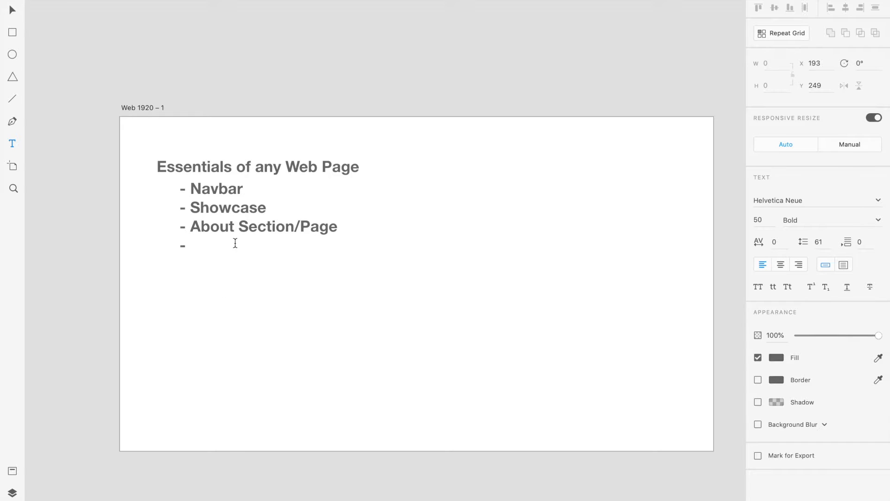
# Format the whole list text as regular weight at font size 40.
pyautogui.moveTo(226, 241); pyautogui.dragTo(127, 160)
pyautogui.press('super+shift+comma')
pyautogui.press('super+shift+comma')
pyautogui.press('super+shift+comma')
pyautogui.press('super+shift+comma')
pyautogui.press('super+shift+comma')
pyautogui.press('super+shift+comma')
pyautogui.press('super+shift+comma')
pyautogui.press('super+shift+comma')
pyautogui.press('super+shift+comma')
pyautogui.press('super+shift+comma')
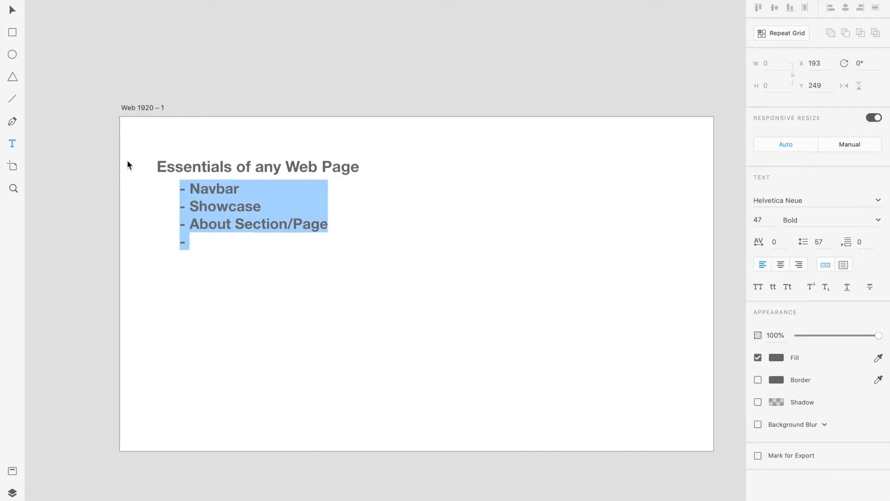
pyautogui.press('super+b')
pyautogui.click(212, 231)
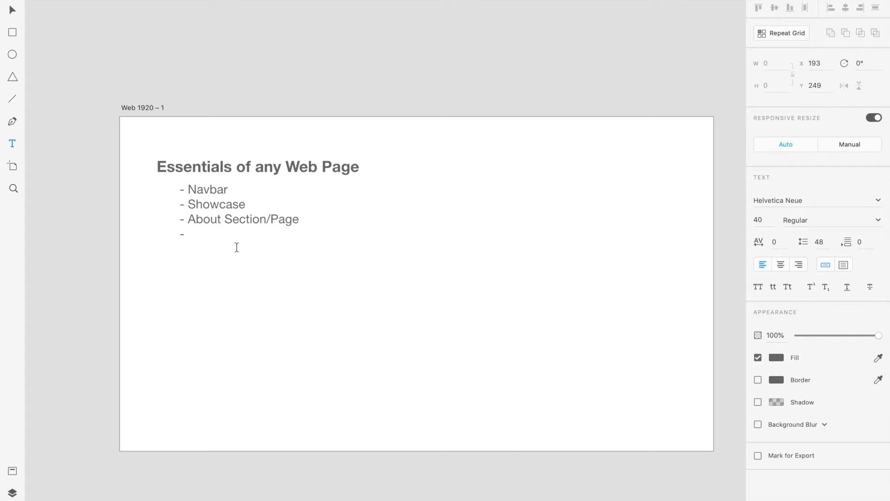
# Complete the list with the items "Contact Section/Page", "Multiple Pages" and "Images".
pyautogui.write('Contact Section/Page')
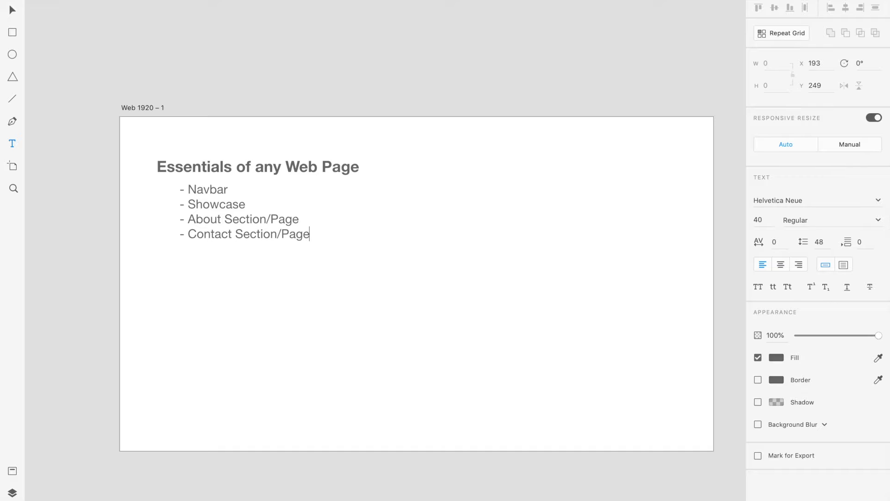
pyautogui.press('Return')
pyautogui.write('- Multiple Pages')
pyautogui.press('Return')
pyautogui.write('- Images')
pyautogui.press('Escape')
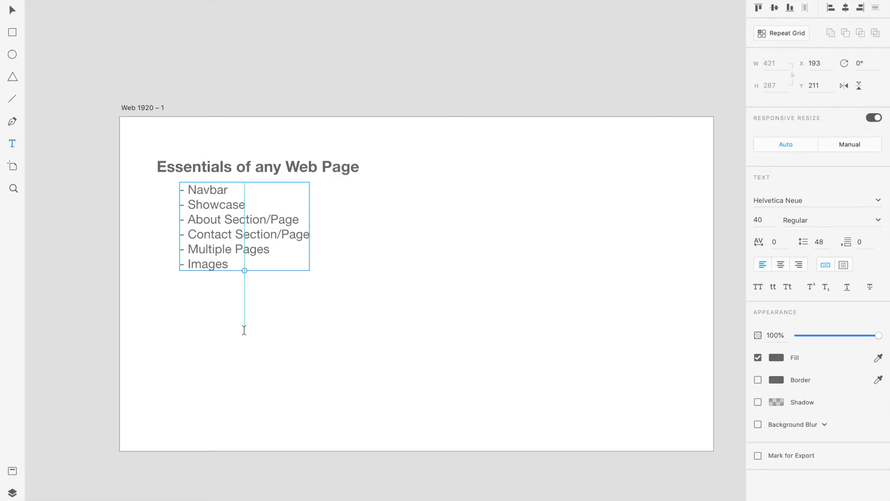
# Move the list to about X 154, Y 217 below the heading and set its line spacing to 60.
pyautogui.press('v')
pyautogui.moveTo(275, 248); pyautogui.dragTo(237, 226)
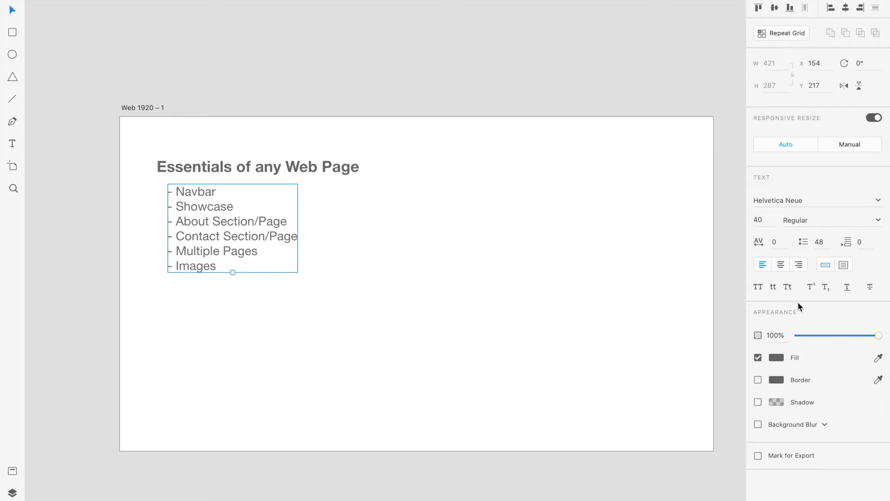
pyautogui.click(820, 243)
pyautogui.press('BackSpace')
pyautogui.write('60')
pyautogui.press('Return')
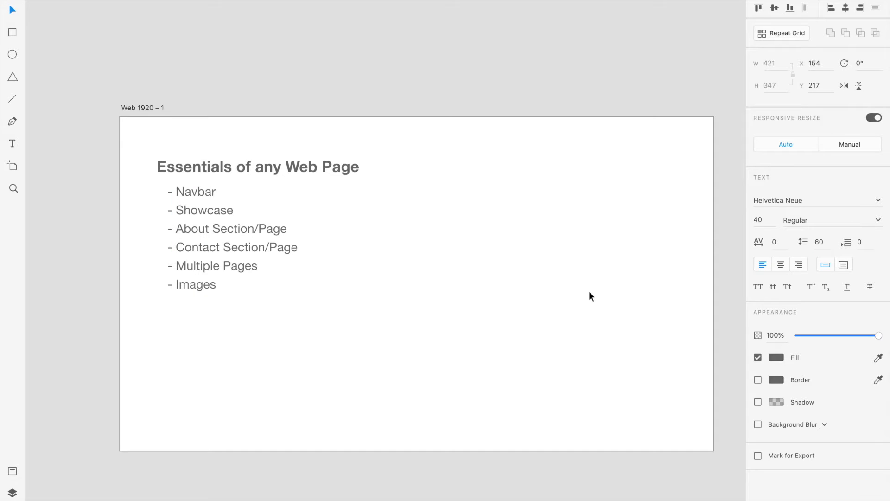
pyautogui.click(612, 295)
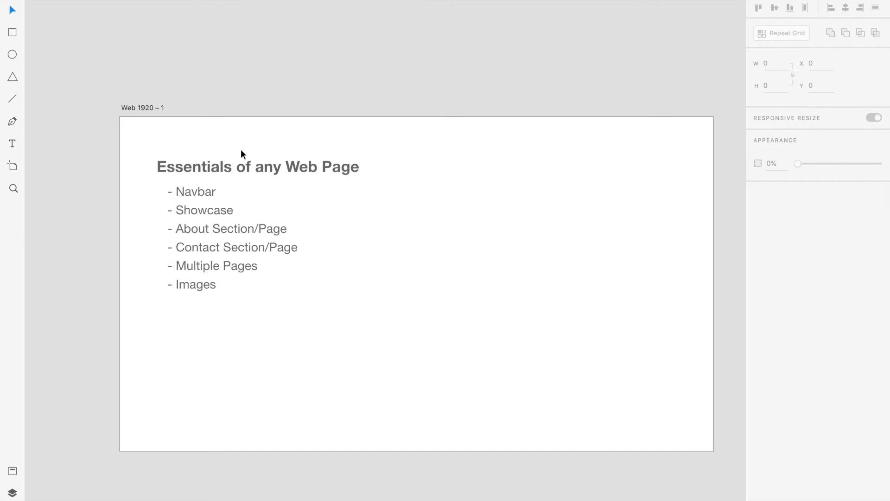
# Narrow the Web 1920 – 1 artboard from its right edge until it is just wider than the heading.
pyautogui.moveTo(214, 133); pyautogui.dragTo(167, 82)
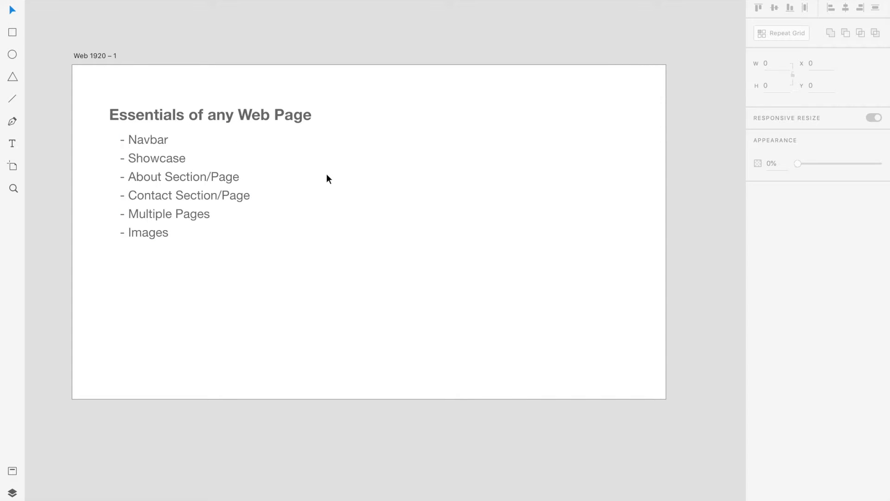
pyautogui.moveTo(413, 129); pyautogui.dragTo(390, 132)
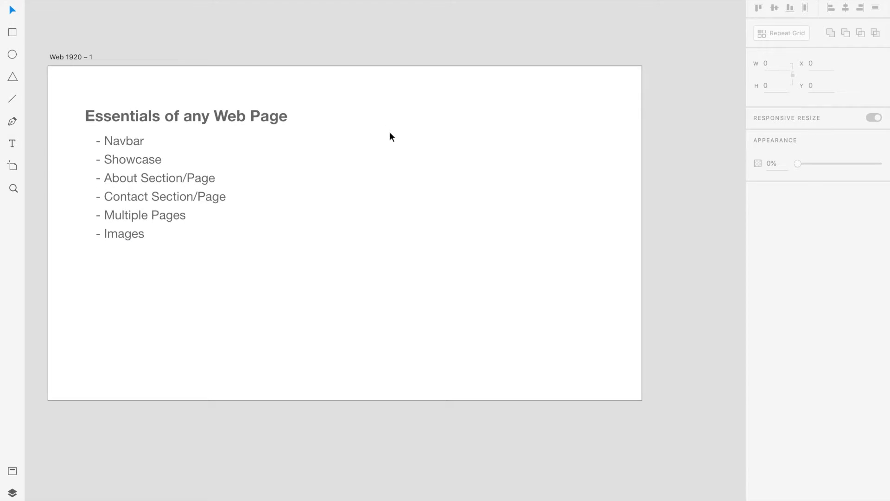
pyautogui.click(495, 110)
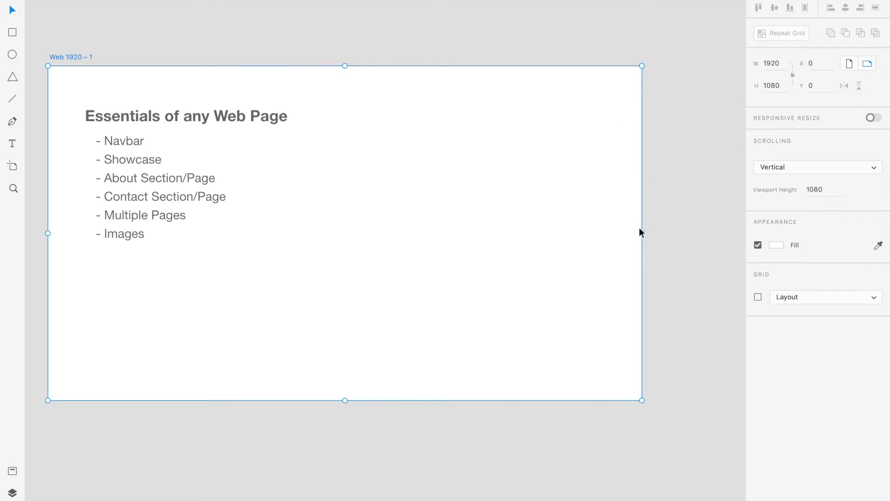
pyautogui.moveTo(640, 231); pyautogui.dragTo(310, 235)
pyautogui.click(291, 236)
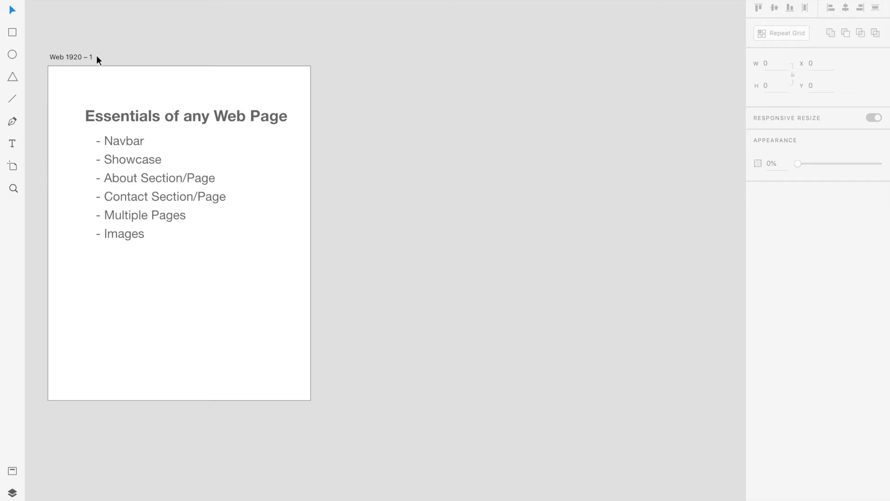
# Add two Web 1920 artboards, one to the right of the list artboard and one above it.
pyautogui.click(17, 170)
pyautogui.scroll(-2, 811, 231)
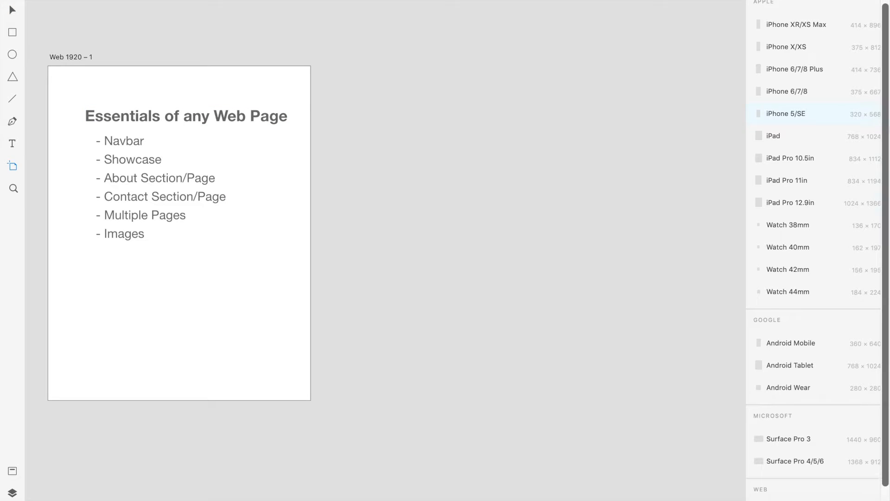
pyautogui.click(784, 492)
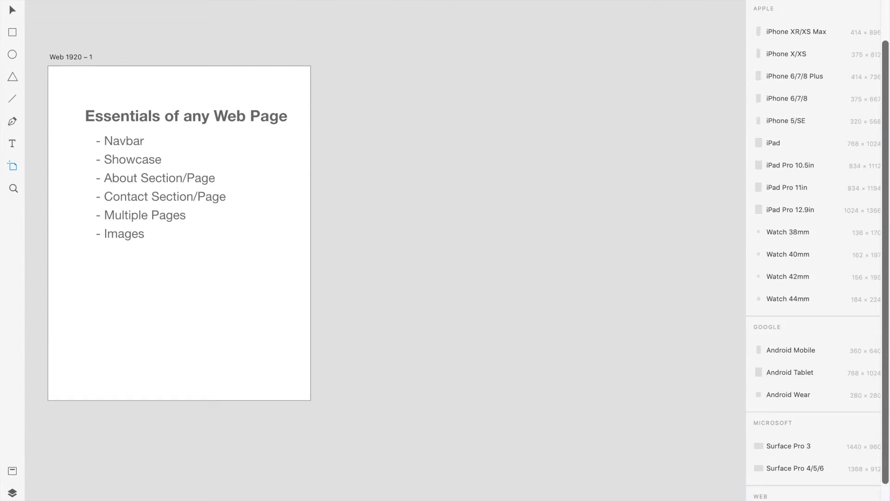
pyautogui.click(295, 36)
pyautogui.scroll(-4, 379, 307)
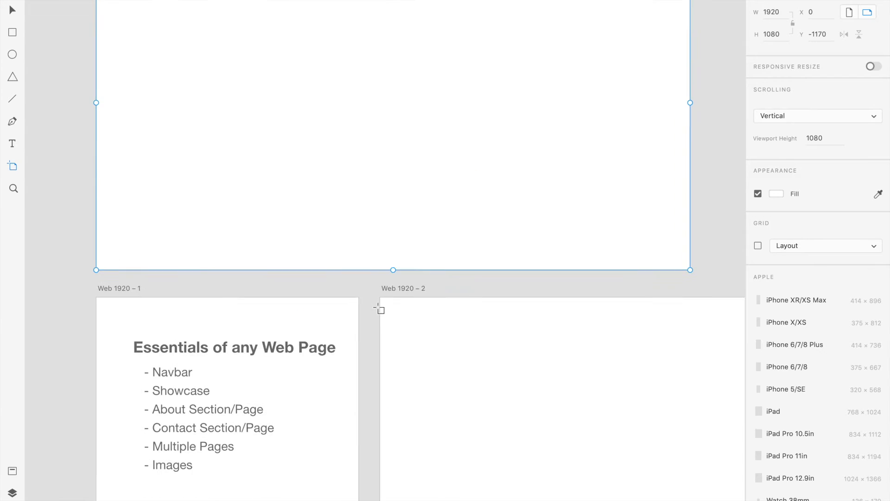
pyautogui.click(9, 14)
# Rename the Web 1920 – 2 artboard as Home.
pyautogui.scroll(3, 211, 120)
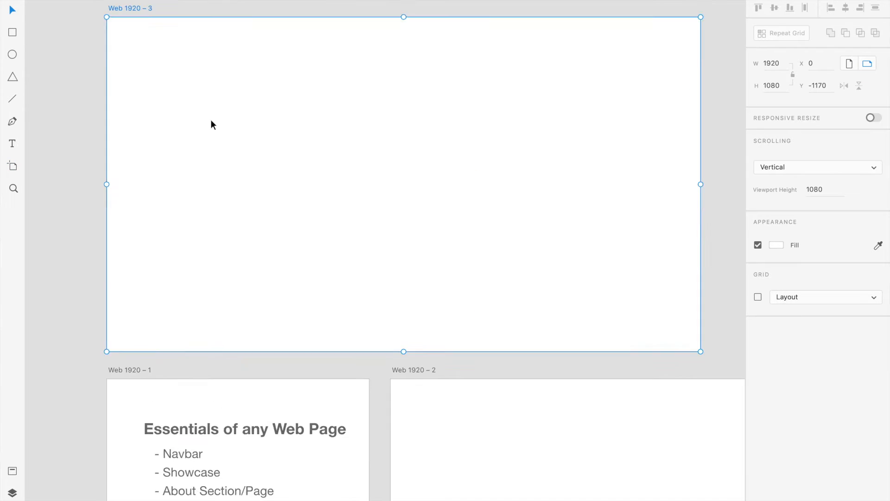
pyautogui.hscroll(3, 172, 83)
pyautogui.scroll(-14, 171, 81)
pyautogui.scroll(12, 171, 82)
pyautogui.scroll(-7, 171, 81)
pyautogui.hscroll(3, 171, 82)
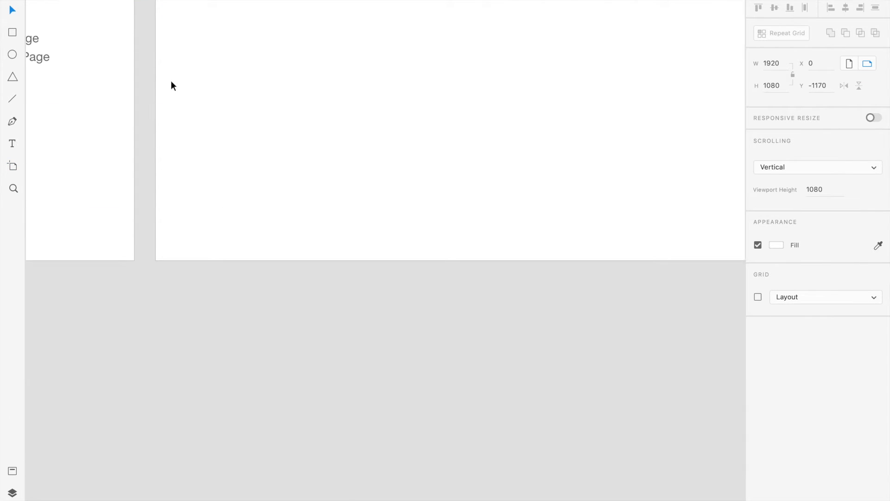
pyautogui.scroll(4, 171, 81)
pyautogui.hscroll(-1, 170, 81)
pyautogui.click(141, 83)
pyautogui.doubleClick(141, 88)
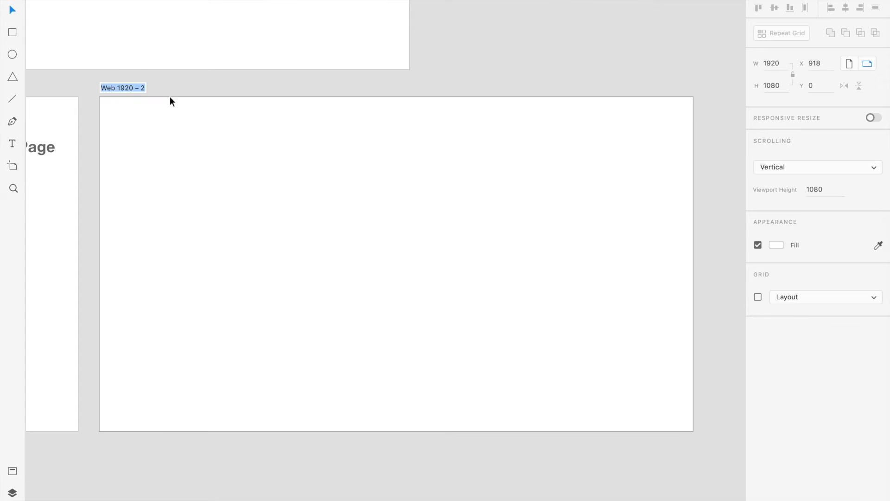
pyautogui.write('Home')
pyautogui.press('Return')
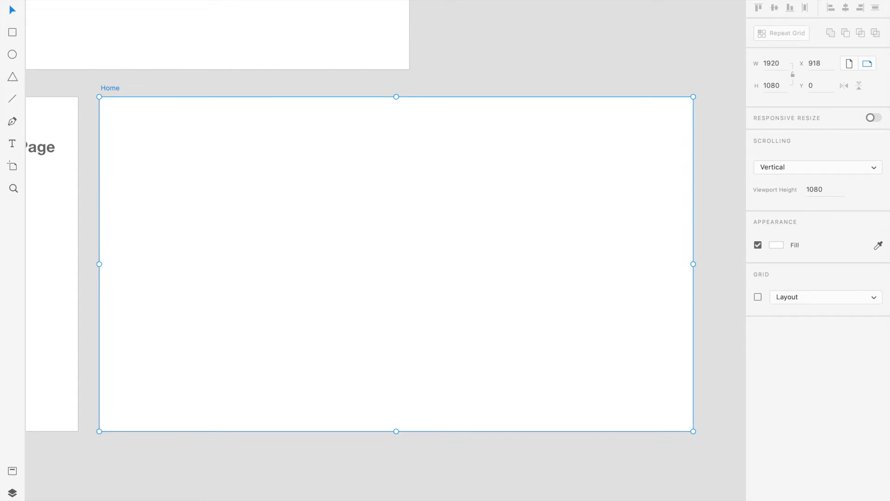
# Rename the artboard above the essentials list as About.
pyautogui.click(472, 44)
pyautogui.scroll(5, 700, 231)
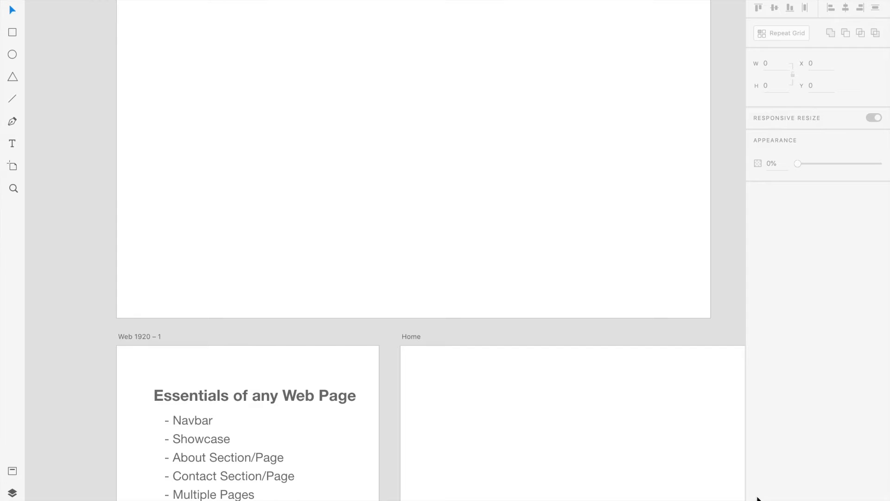
pyautogui.moveTo(376, 196); pyautogui.dragTo(389, 415)
pyautogui.click(163, 195)
pyautogui.doubleClick(164, 195)
pyautogui.write('About')
pyautogui.click(259, 163)
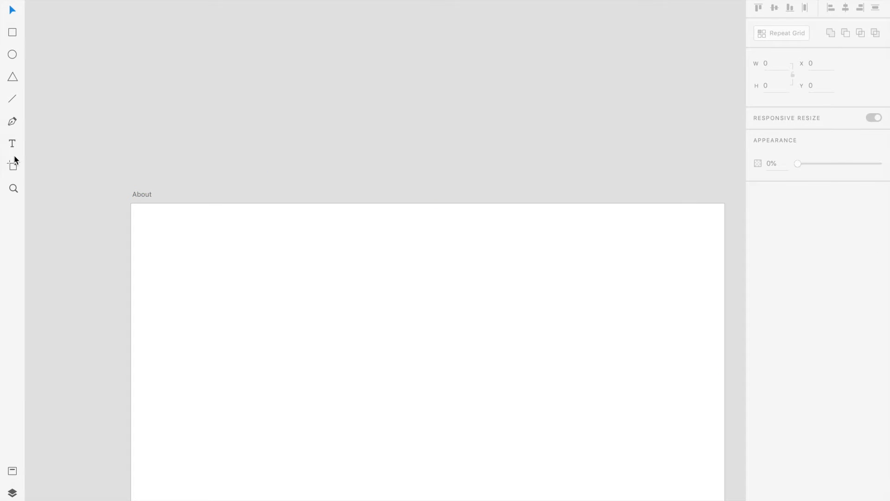
# Add a Web 1920 artboard above About and rename it Potfolio.
pyautogui.click(20, 166)
pyautogui.click(629, 25)
pyautogui.scroll(2, 567, 125)
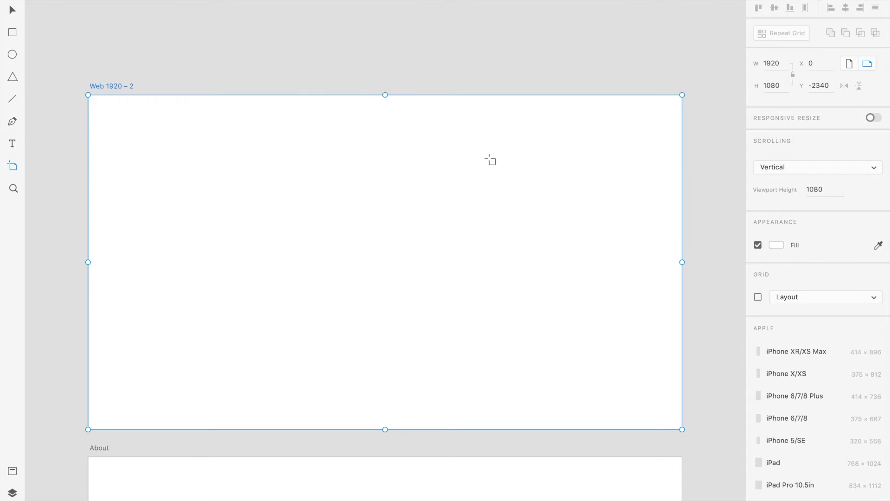
pyautogui.doubleClick(108, 85)
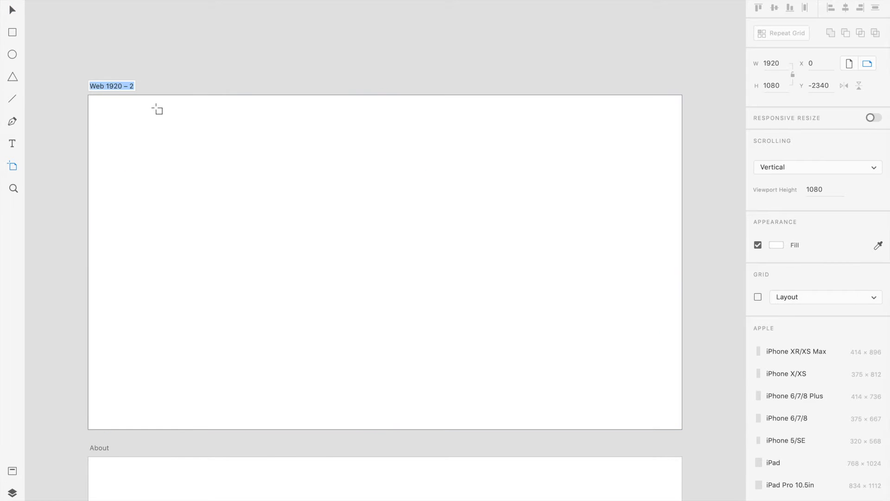
pyautogui.write('SPr')
pyautogui.press('Return')
# Add a Web 1920 artboard above Potfolio and rename it Contact.
pyautogui.click(190, 63)
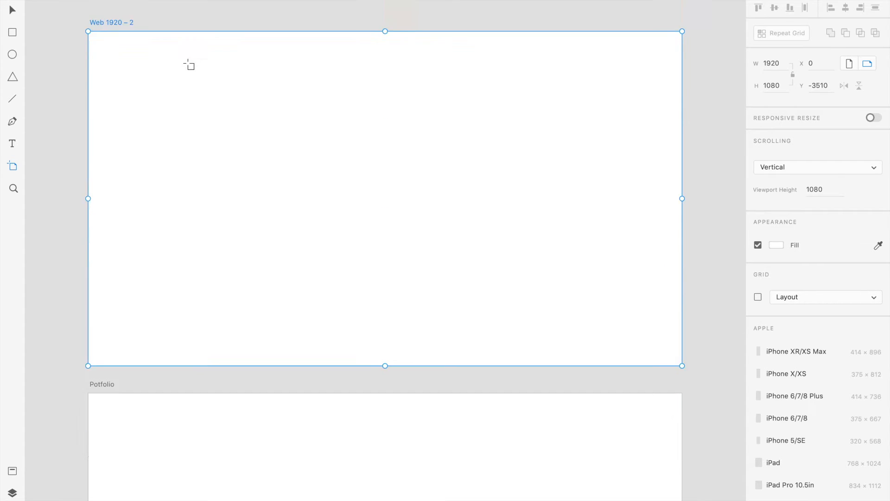
pyautogui.doubleClick(107, 86)
pyautogui.write('Contact')
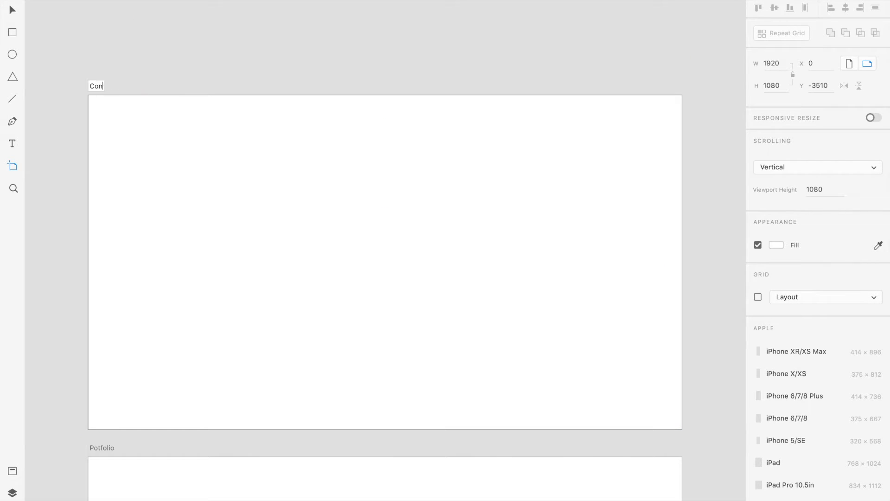
pyautogui.press('Return')
# Add a Web 1920 artboard to the right of Contact and rename it Individual Portfolio Item Page.
pyautogui.hscroll(15, 526, 180)
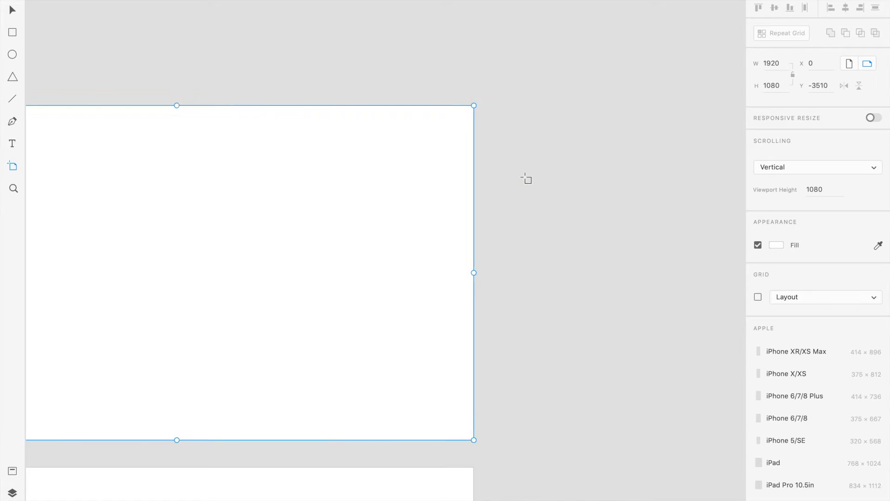
pyautogui.click(330, 228)
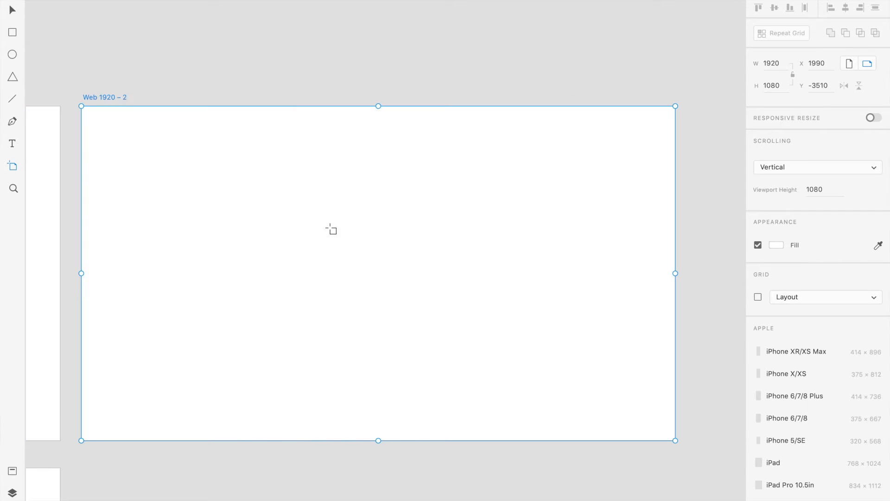
pyautogui.doubleClick(114, 97)
pyautogui.write('Individual ')
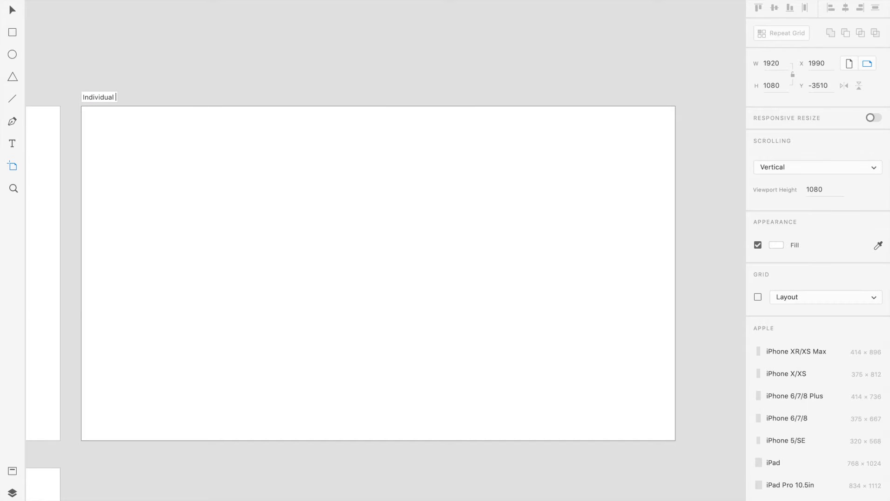
pyautogui.write('Portfo')
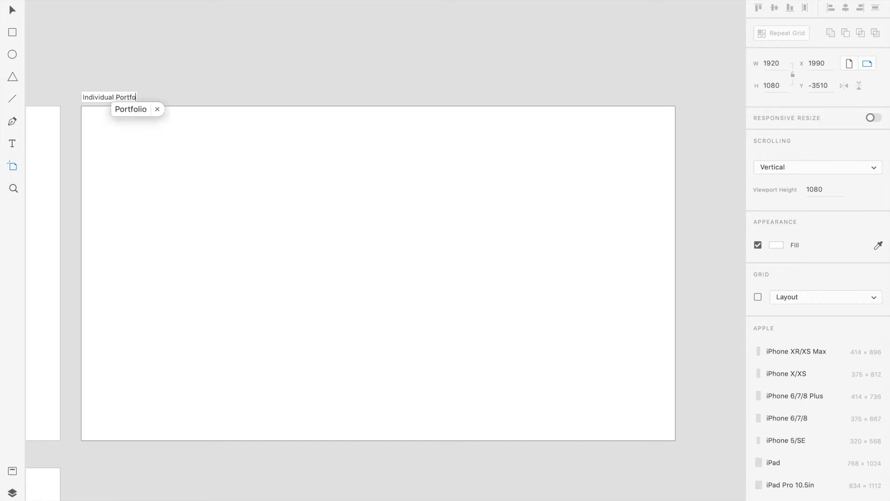
pyautogui.write('lio Item Page')
pyautogui.press('Return')
# Add two Web 1920 artboards side by side below Individual Portfolio Item Page and rename the one directly beneath it Blog.
pyautogui.scroll(-10, 181, 83)
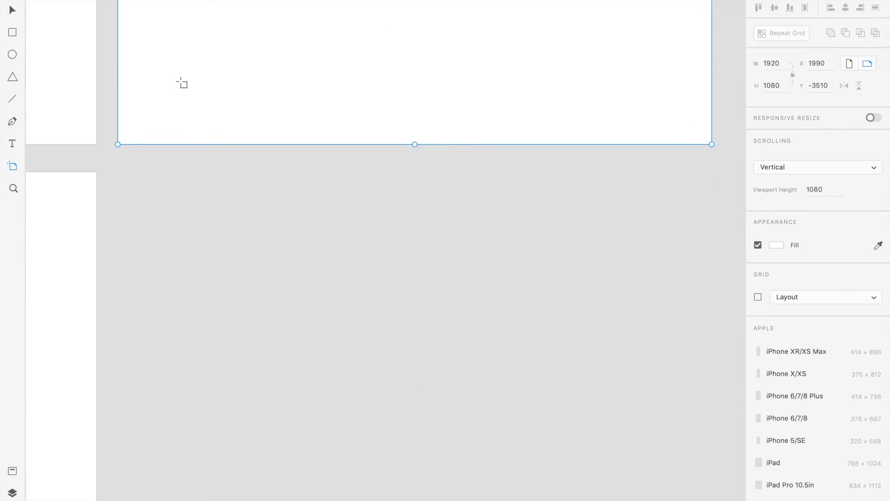
pyautogui.click(188, 239)
pyautogui.click(151, 168)
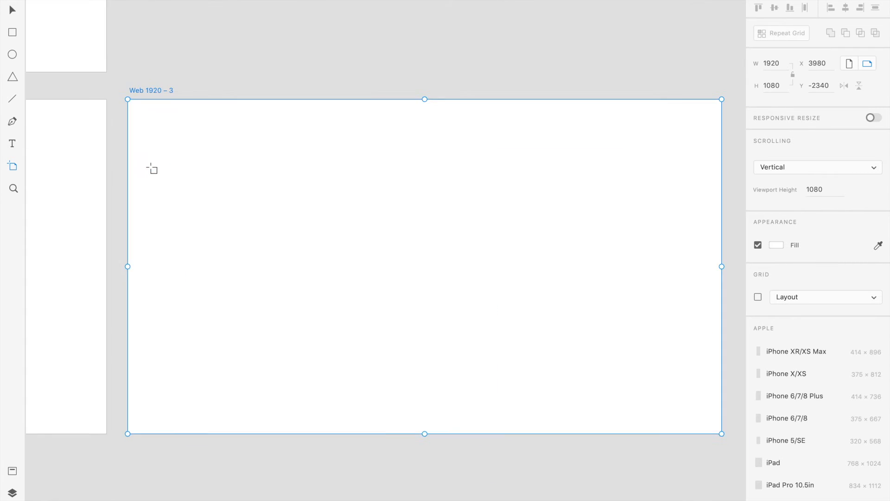
pyautogui.hscroll(-12, 151, 132)
pyautogui.doubleClick(213, 99)
pyautogui.write('Blog')
pyautogui.press('Return')
# Rename the Web 1920 – 3 artboard to the right of Blog as Blog Post.
pyautogui.hscroll(15, 447, 191)
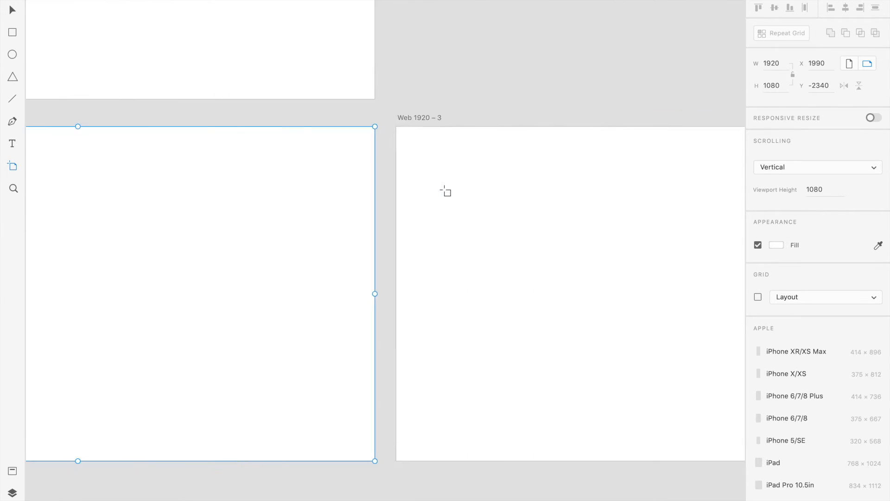
pyautogui.click(306, 113)
pyautogui.doubleClick(305, 112)
pyautogui.press('BackSpace')
pyautogui.write('Blog P')
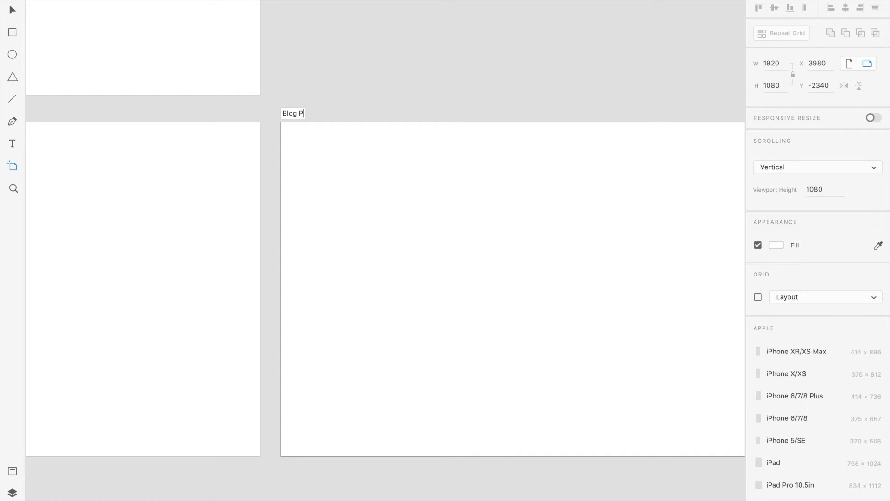
pyautogui.write('ost')
pyautogui.press('Return')
# Add a Web 1920 artboard above Blog Post and rename it Create Post.
pyautogui.scroll(10, 379, 91)
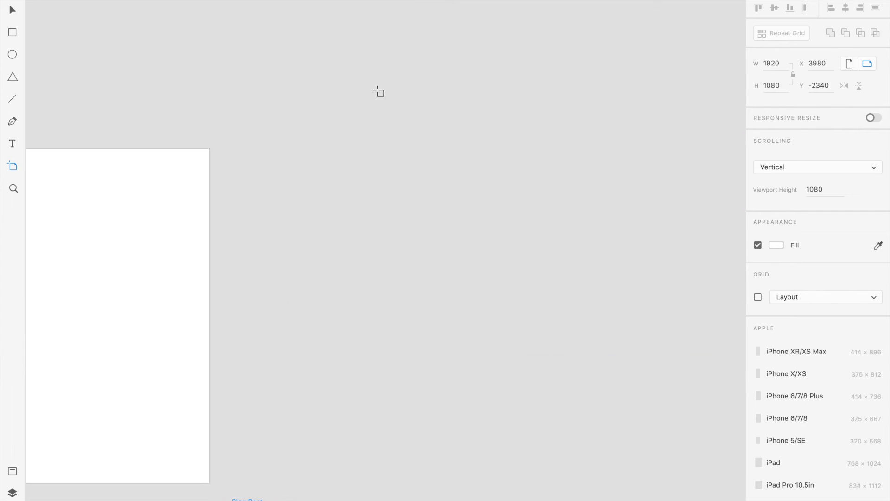
pyautogui.scroll(-2, 379, 91)
pyautogui.hscroll(2, 378, 91)
pyautogui.click(299, 255)
pyautogui.hscroll(2, 323, 251)
pyautogui.scroll(1, 323, 251)
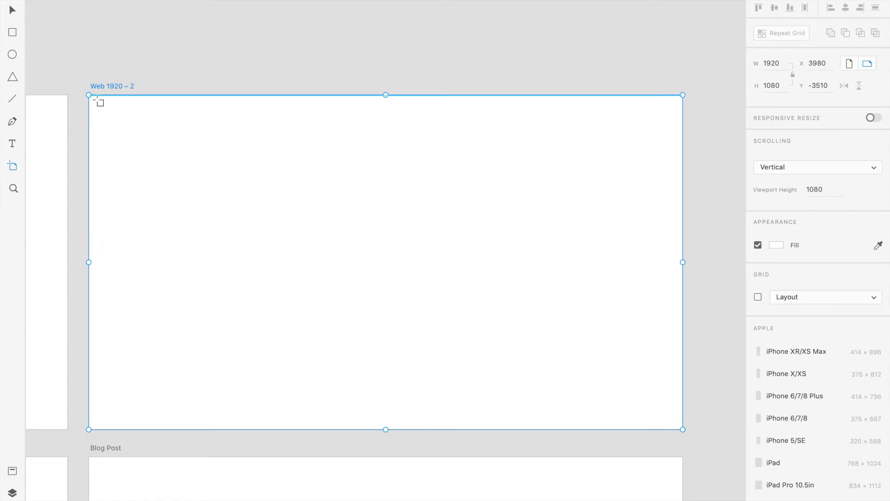
pyautogui.doubleClick(118, 84)
pyautogui.write('d')
pyautogui.press('BackSpace')
pyautogui.write('Create ')
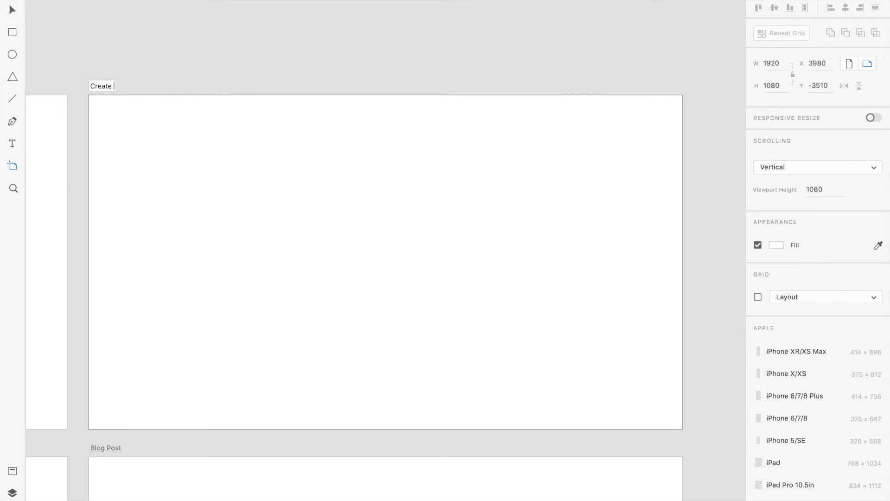
pyautogui.write('GPost')
pyautogui.press('Return')
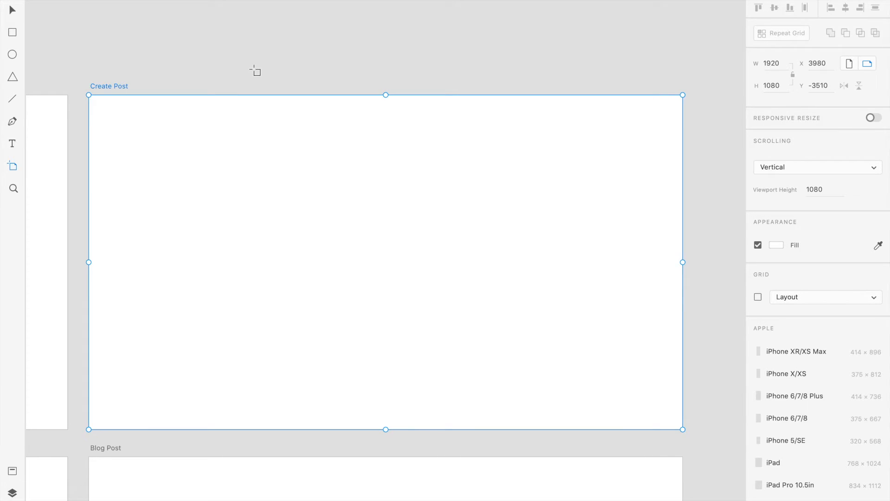
# Add a Web 1920 artboard above Contact and rename it Create Portfolio Item.
pyautogui.hscroll(-2, 241, 67)
pyautogui.scroll(1, 241, 66)
pyautogui.hscroll(-10, 241, 66)
pyautogui.scroll(10, 241, 67)
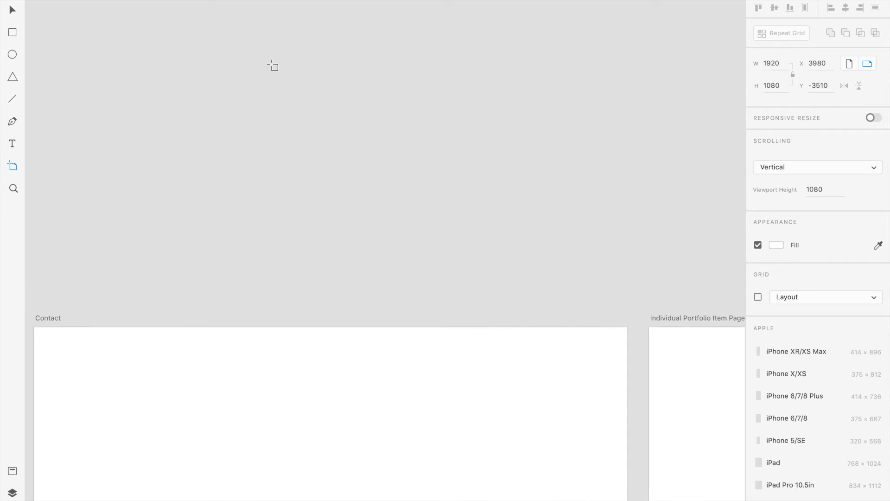
pyautogui.hscroll(5, 272, 64)
pyautogui.click(280, 217)
pyautogui.hscroll(-3, 247, 127)
pyautogui.scroll(2, 248, 127)
pyautogui.doubleClick(119, 86)
pyautogui.write('Create Po')
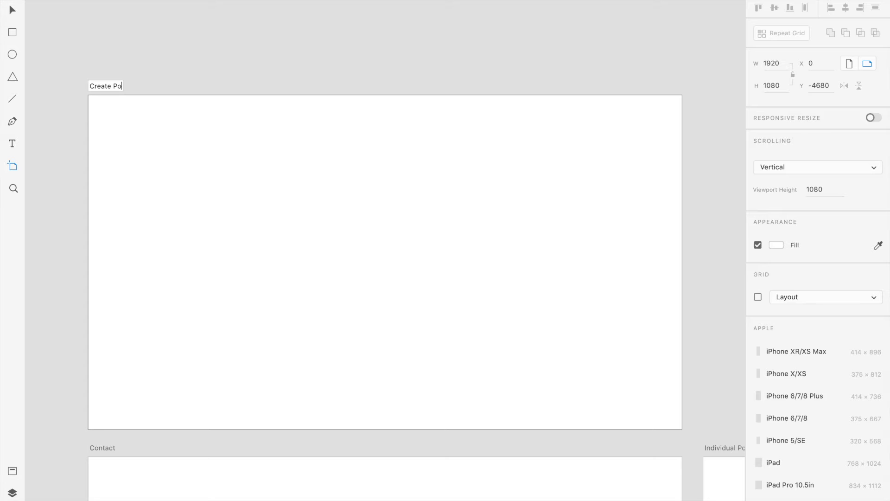
pyautogui.write('rtfolio Item')
pyautogui.press('Return')
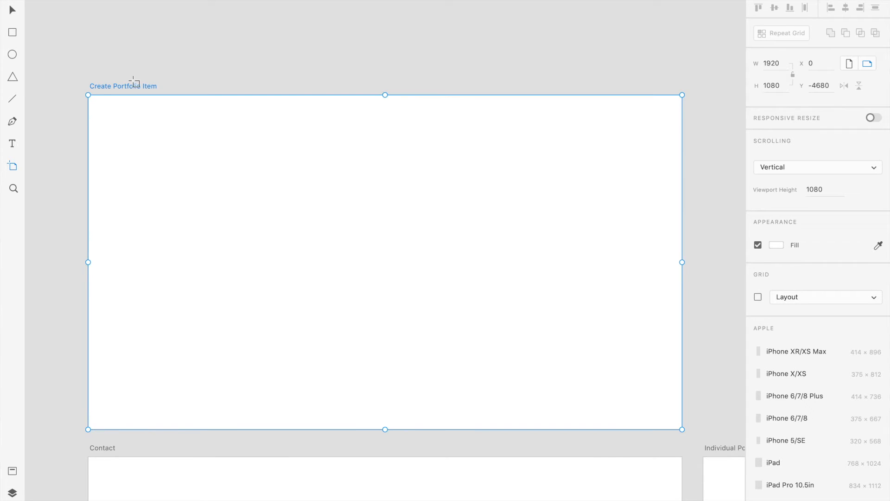
# Deselect the artboard and review the overall layout of all artboards on the canvas.
pyautogui.click(13, 15)
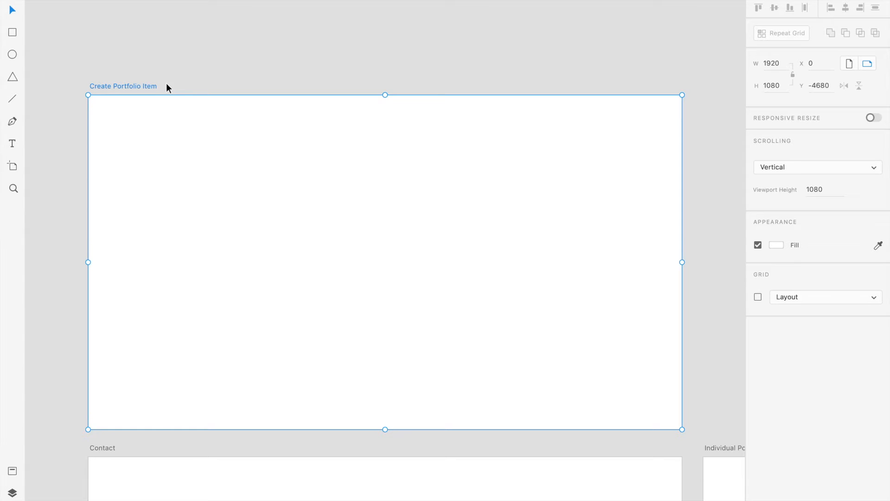
pyautogui.click(238, 45)
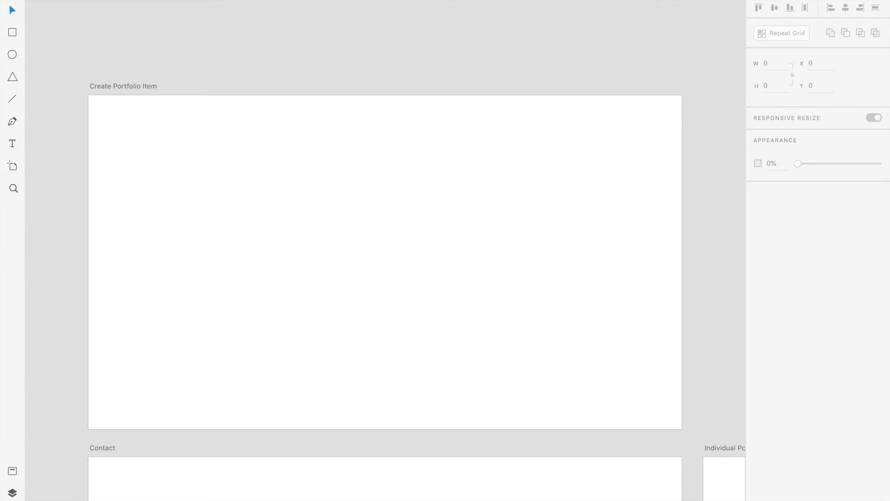
pyautogui.press('super+minus')
pyautogui.press('super+minus')
pyautogui.press('super+minus')
pyautogui.moveTo(602, 246); pyautogui.dragTo(431, 144)
pyautogui.press('space')
pyautogui.scroll(-8, 452, 170)
pyautogui.hscroll(4, 452, 170)
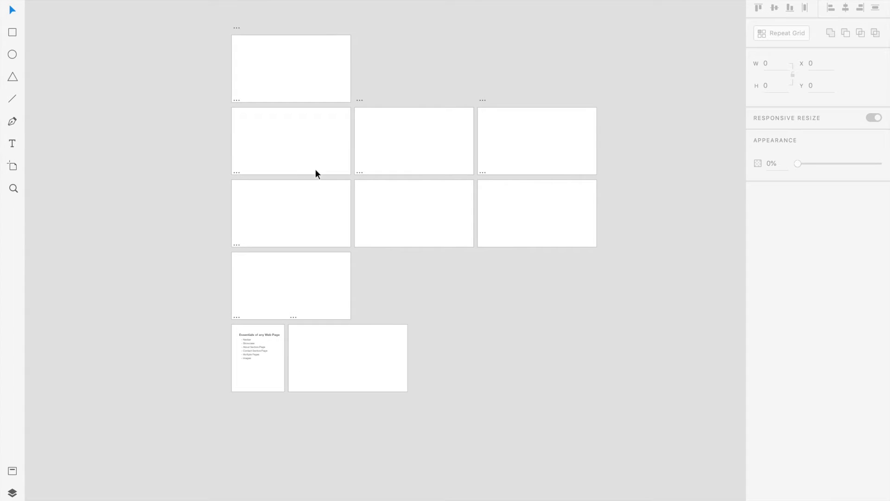
pyautogui.moveTo(200, 204); pyautogui.dragTo(193, 272)
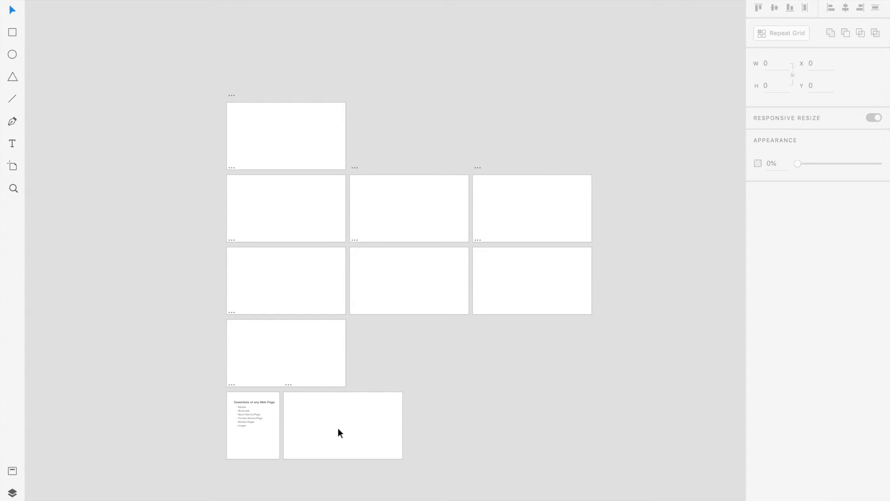
pyautogui.moveTo(256, 433); pyautogui.dragTo(114, 172)
pyautogui.click(251, 444)
pyautogui.click(250, 440)
pyautogui.moveTo(249, 440); pyautogui.dragTo(233, 446)
pyautogui.click(244, 446)
pyautogui.click(243, 447)
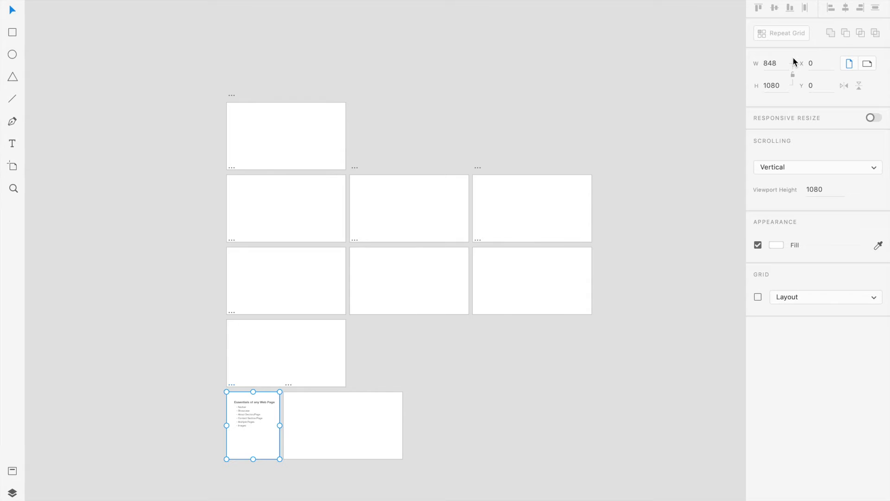
# Move the Home artboard to the right of About, aligned below Blog at X 1990, Y -1170.
pyautogui.moveTo(532, 279)
pyautogui.mouseDown()
pyautogui.moveTo(554, 300)
pyautogui.moveTo(529, 276)
pyautogui.mouseUp()
pyautogui.click(340, 435)
pyautogui.moveTo(272, 443)
pyautogui.mouseDown()
pyautogui.moveTo(202, 440)
pyautogui.moveTo(218, 424)
pyautogui.moveTo(272, 444)
pyautogui.mouseUp()
pyautogui.click(424, 349)
pyautogui.moveTo(357, 412); pyautogui.dragTo(416, 346)
pyautogui.click(482, 354)
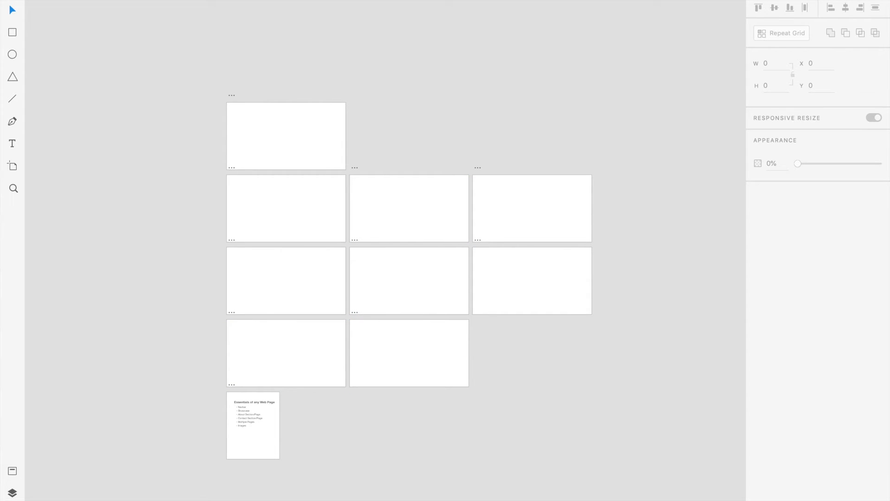
# Inspect the Home artboard up close, checking its size and position.
pyautogui.press('super+plus')
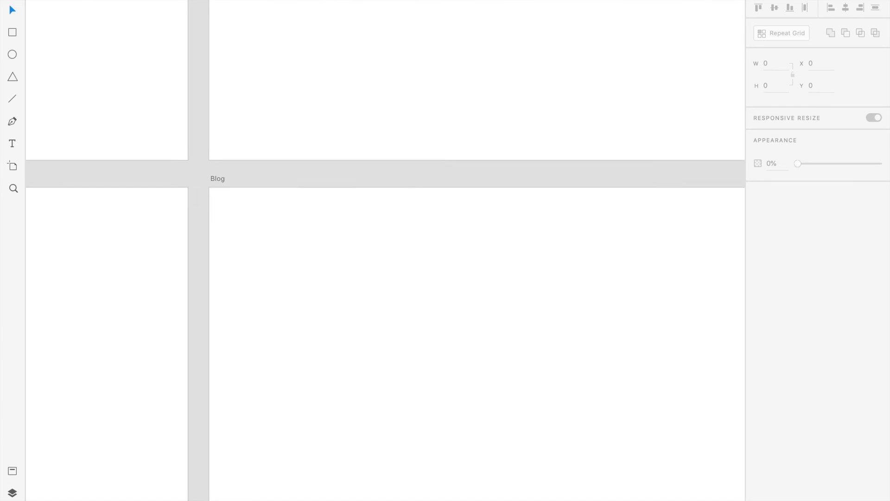
pyautogui.scroll(-8, 675, 114)
pyautogui.hscroll(3, 675, 115)
pyautogui.scroll(-2, 675, 113)
pyautogui.hscroll(3, 675, 113)
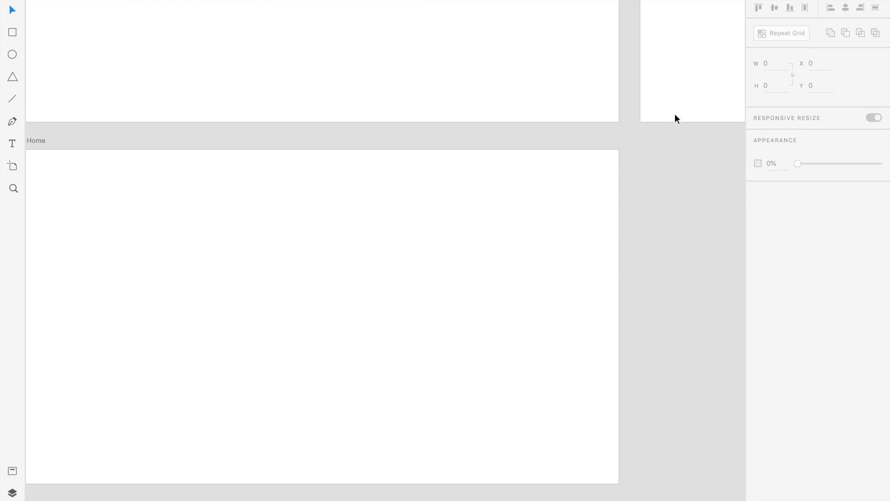
pyautogui.hscroll(-2, 675, 113)
pyautogui.click(405, 176)
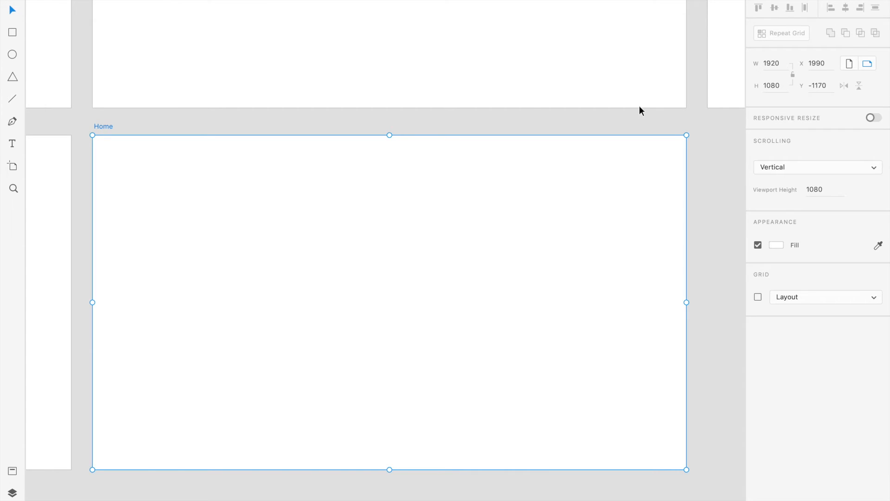
pyautogui.click(709, 138)
pyautogui.hscroll(-1, 251, 191)
pyautogui.scroll(1, 251, 191)
pyautogui.hscroll(1, 250, 192)
pyautogui.hscroll(-1, 251, 191)
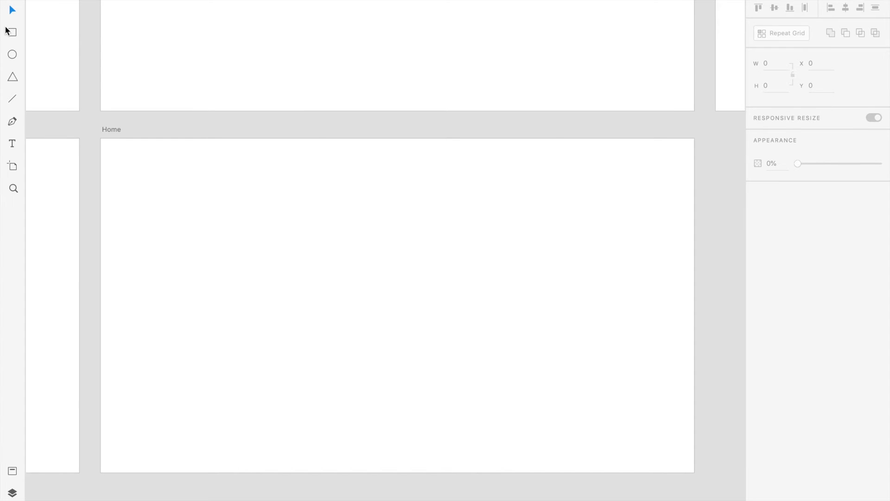
pyautogui.scroll(1, 188, 238)
pyautogui.hscroll(1, 188, 238)
pyautogui.scroll(1, 188, 238)
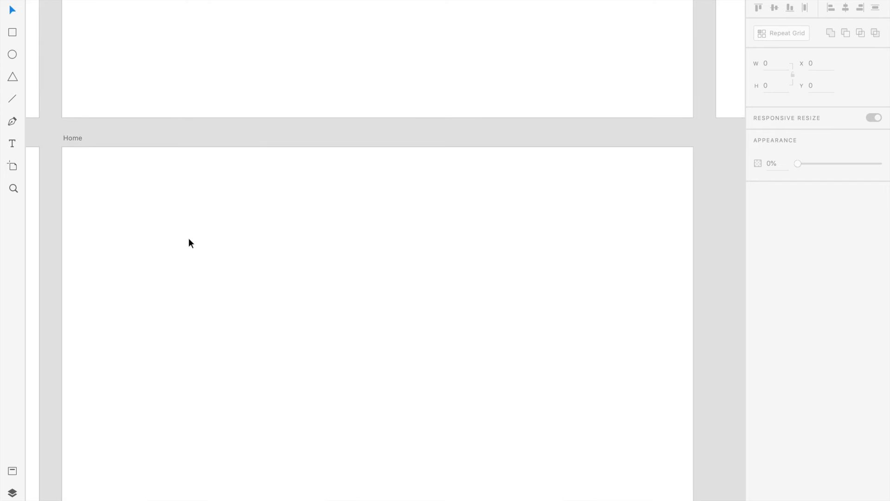
pyautogui.scroll(2, 189, 238)
pyautogui.scroll(-1, 188, 238)
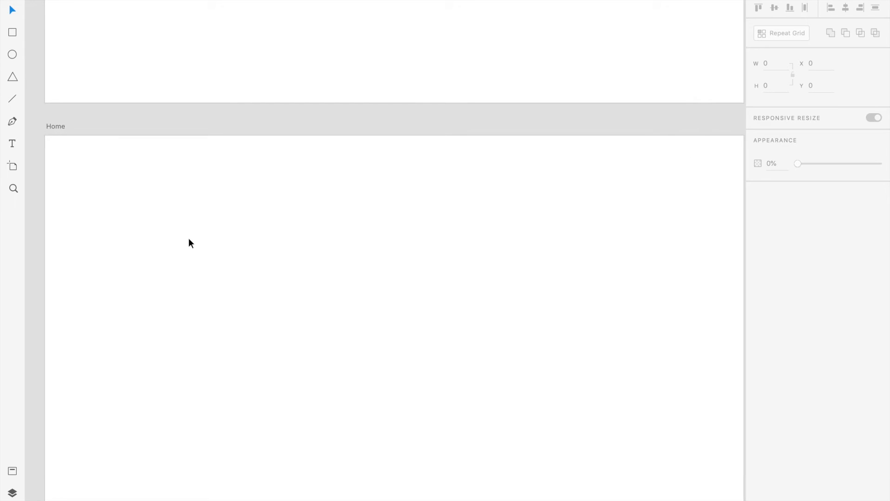
pyautogui.scroll(-1, 189, 238)
pyautogui.hscroll(1, 188, 238)
pyautogui.scroll(-3, 244, 235)
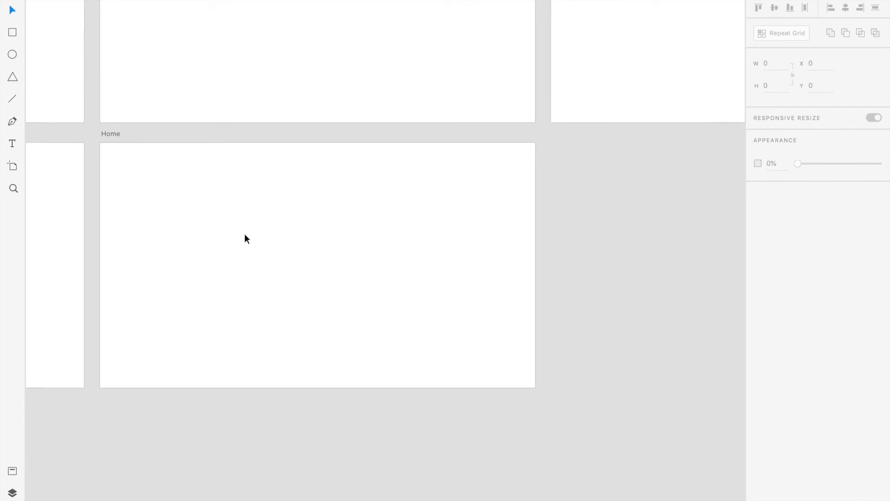
pyautogui.hscroll(2, 244, 235)
pyautogui.scroll(10, 245, 235)
pyautogui.hscroll(-4, 244, 235)
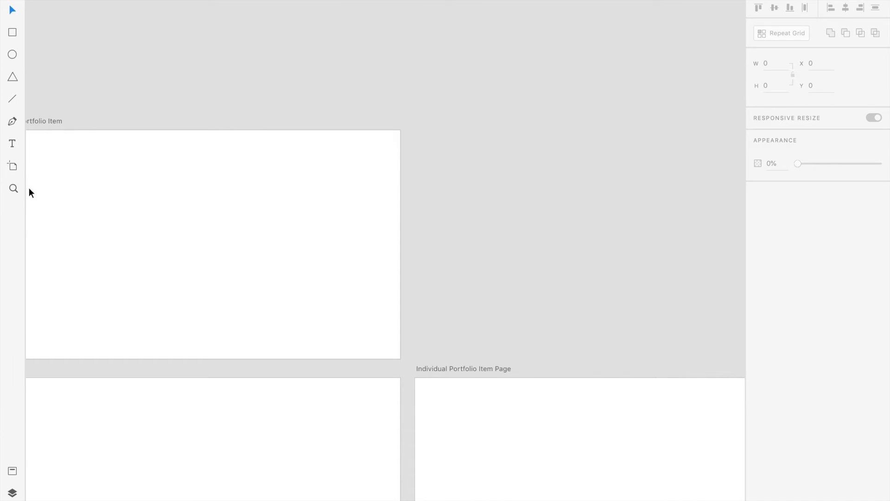
# Add a Web 1920 artboard above Individual Portfolio Item Page and rename it Login Page.
pyautogui.click(13, 163)
pyautogui.click(579, 197)
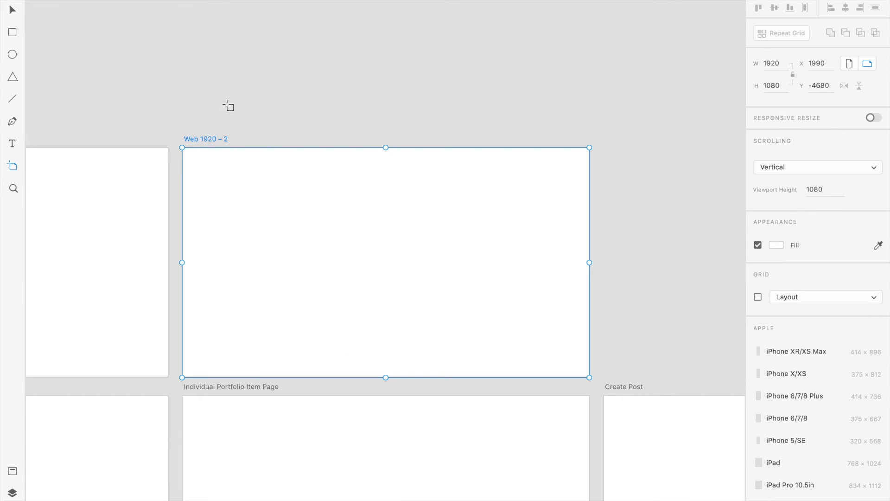
pyautogui.doubleClick(192, 140)
pyautogui.write('Login Page')
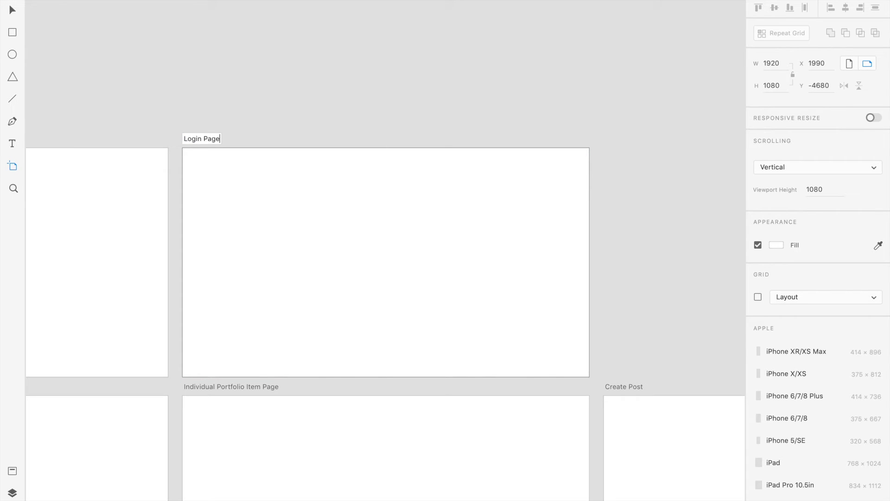
pyautogui.press('Return')
pyautogui.hscroll(-5, 246, 190)
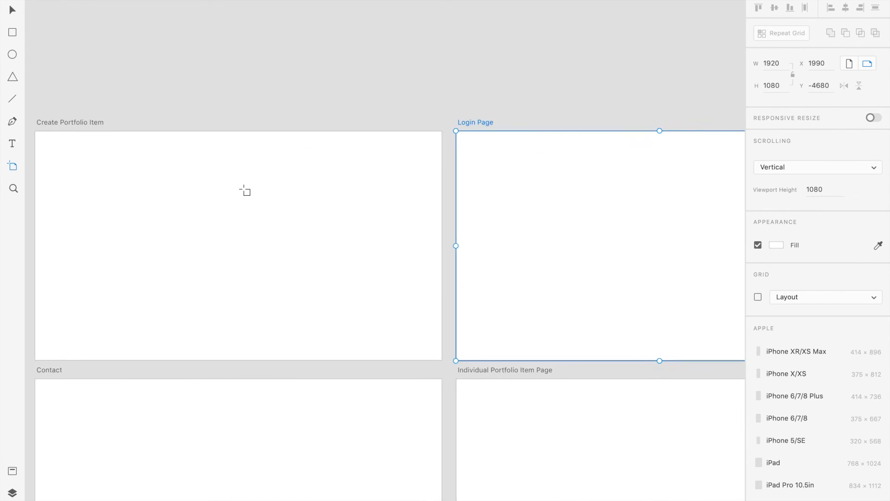
# Add a Web 1920 artboard above Create Post and rename it Admin.
pyautogui.hscroll(10, 244, 191)
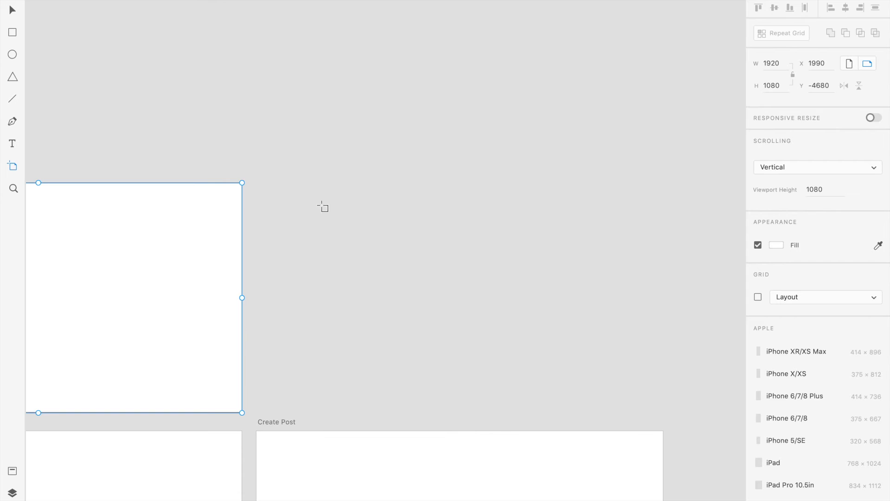
pyautogui.click(396, 247)
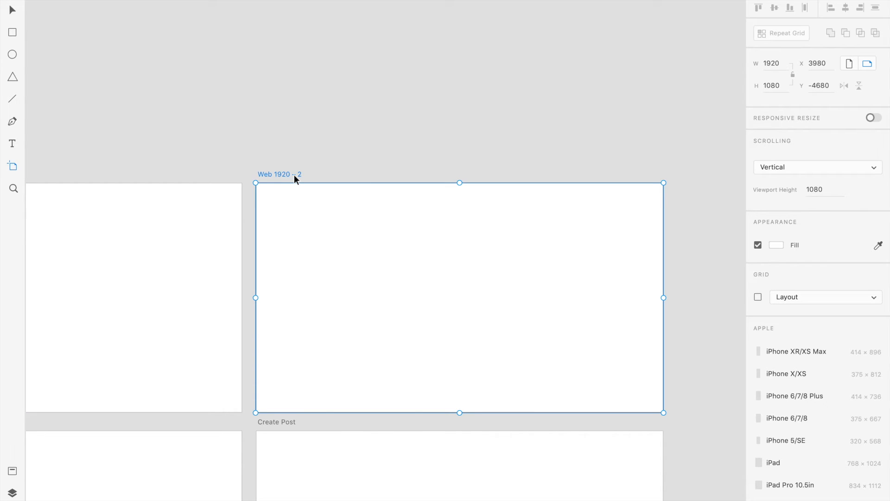
pyautogui.doubleClick(288, 171)
pyautogui.write('Admin')
pyautogui.press('Return')
pyautogui.click(12, 9)
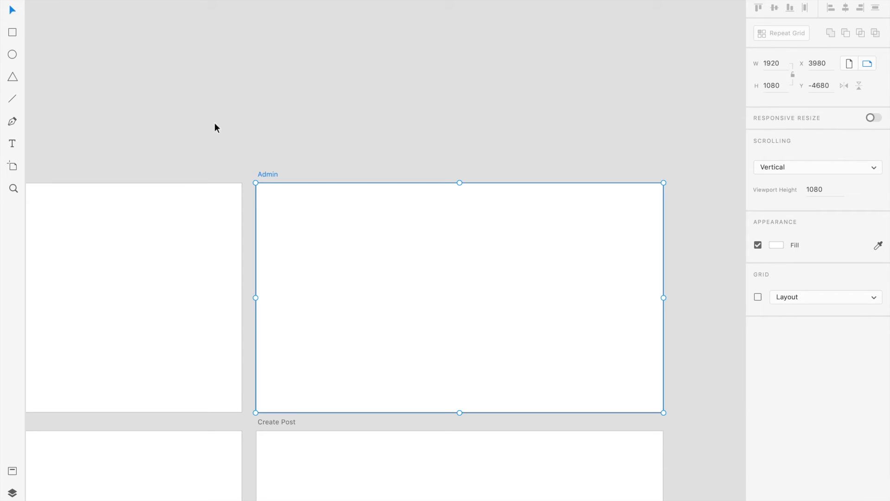
# Move the Essentials of any Web Page artboard into the gap right of Home, at X 5052, Y -1113.
pyautogui.moveTo(216, 123); pyautogui.dragTo(366, 35)
pyautogui.press('super+0')
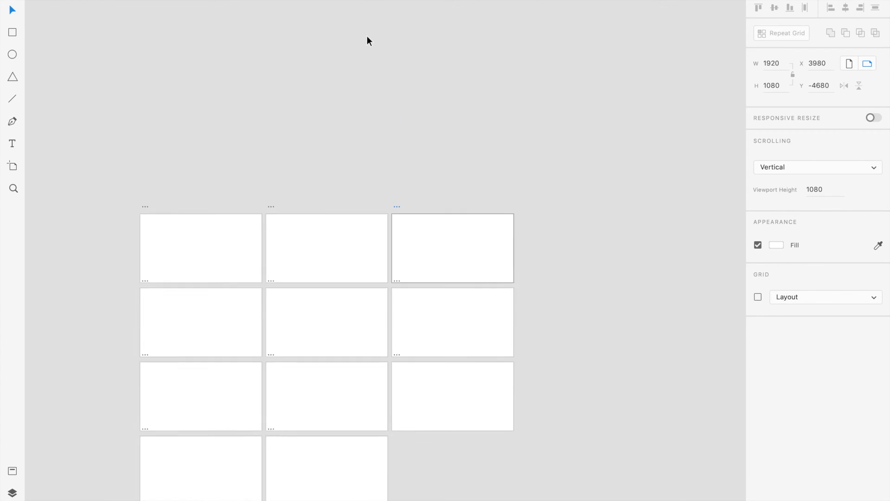
pyautogui.moveTo(366, 208); pyautogui.dragTo(480, 38)
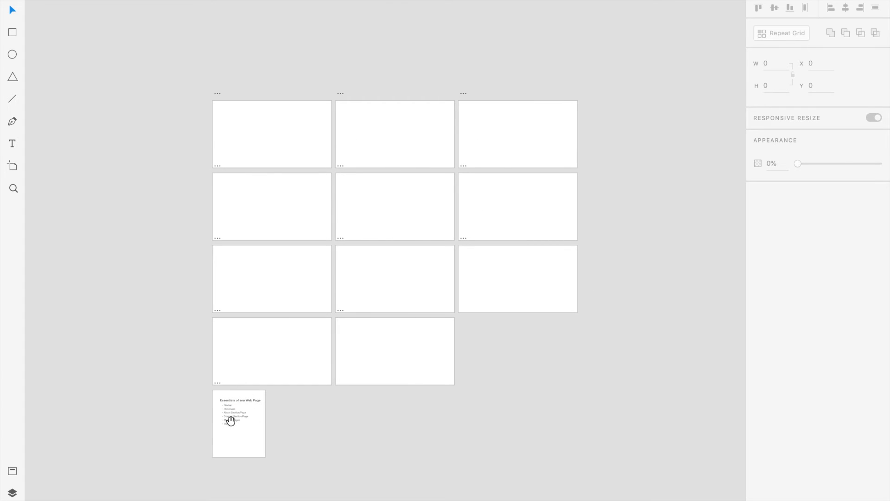
pyautogui.moveTo(238, 444); pyautogui.dragTo(297, 421)
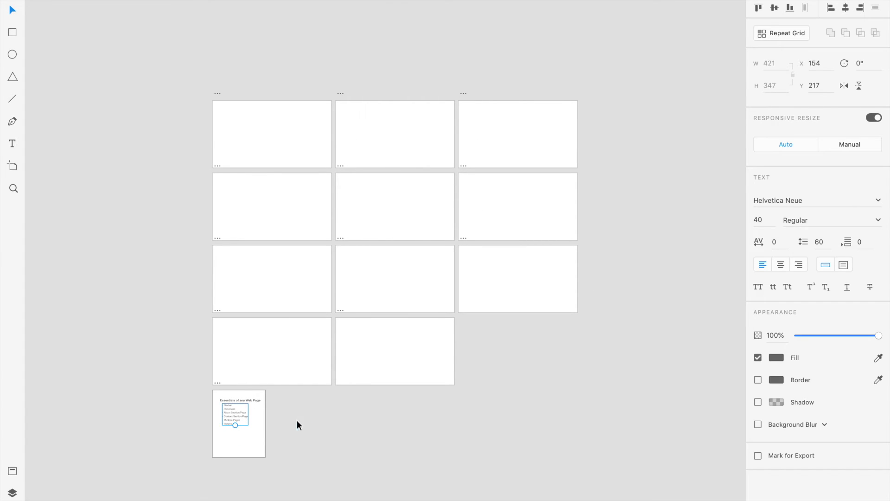
pyautogui.click(231, 444)
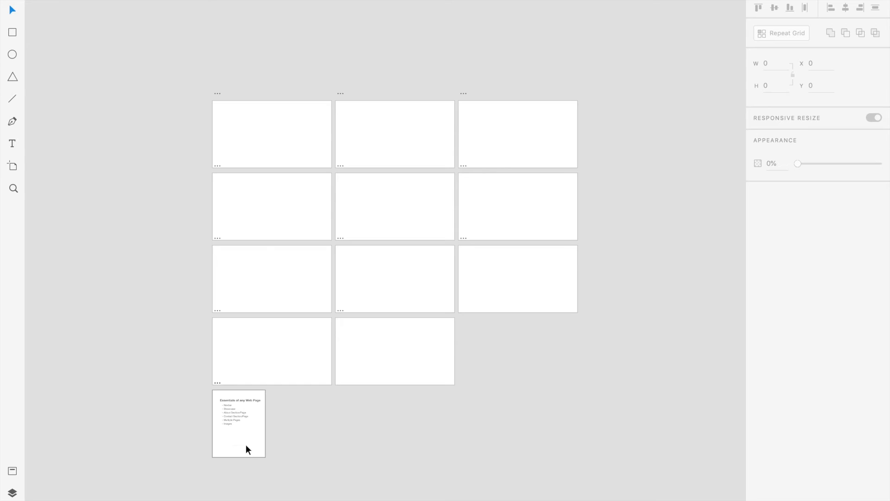
pyautogui.moveTo(244, 444); pyautogui.dragTo(555, 365)
pyautogui.click(610, 340)
# Draw a full-width 1920 × 91 rectangle along the upper edge of the Home artboard.
pyautogui.hscroll(-1, 251, 327)
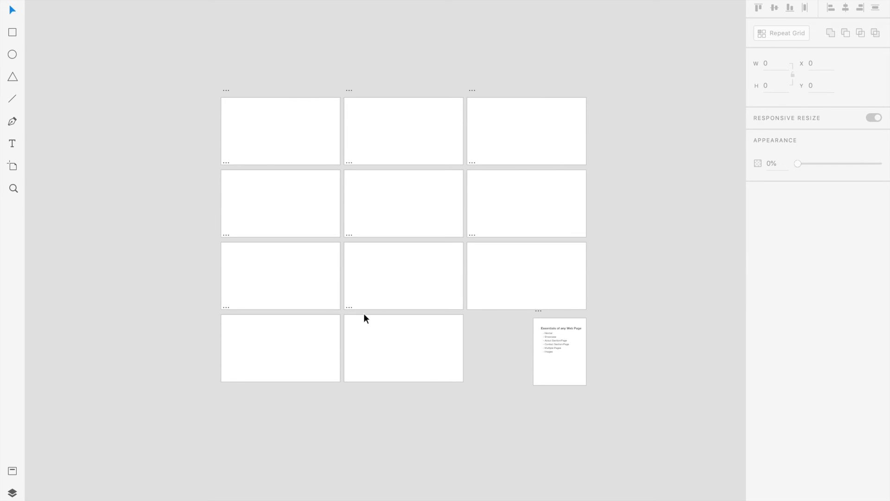
pyautogui.scroll(10, 364, 314)
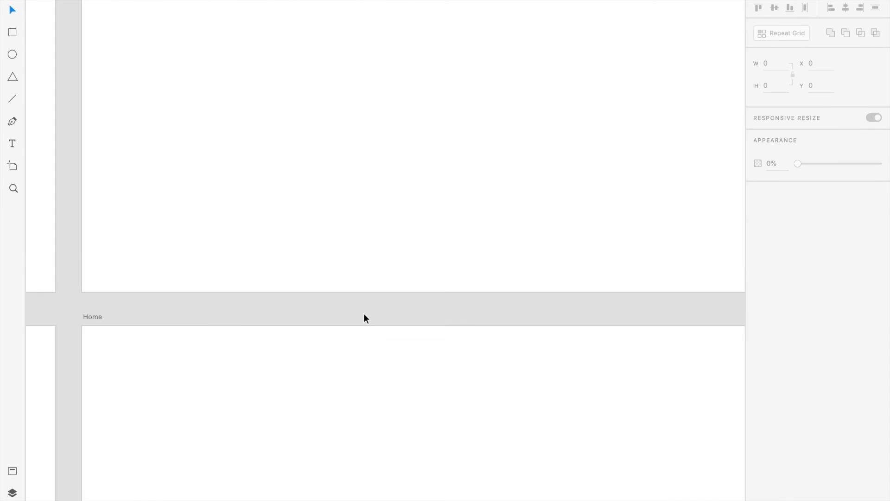
pyautogui.scroll(-5, 364, 314)
pyautogui.hscroll(3, 364, 314)
pyautogui.hscroll(-4, 364, 315)
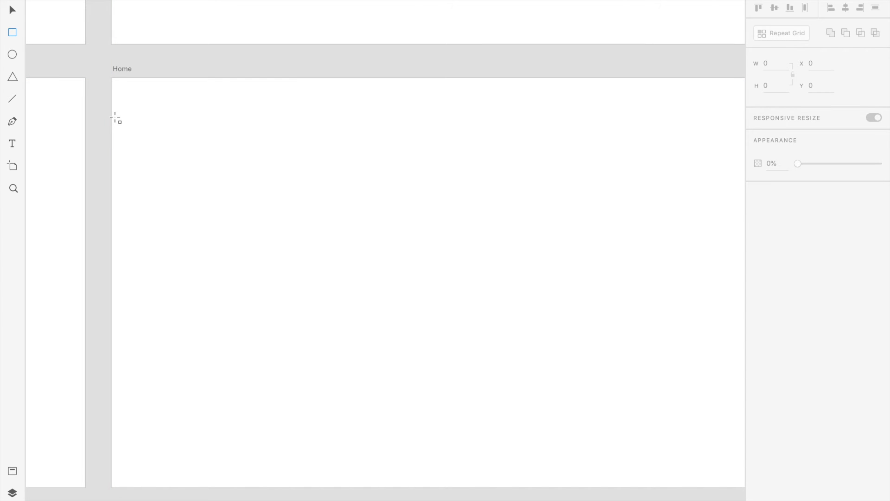
pyautogui.click(12, 33)
pyautogui.moveTo(115, 79)
pyautogui.mouseDown()
pyautogui.moveTo(431, 175)
pyautogui.moveTo(758, 129)
pyautogui.moveTo(634, 143)
pyautogui.moveTo(629, 112)
pyautogui.mouseUp()
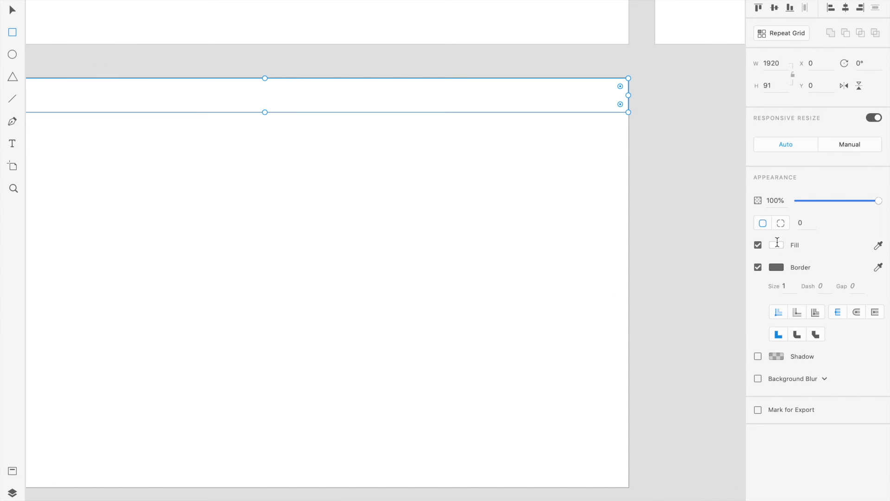
# Remove the rectangle's border and fill it with solid purple #865AFF.
pyautogui.click(776, 244)
pyautogui.click(761, 264)
pyautogui.click(761, 265)
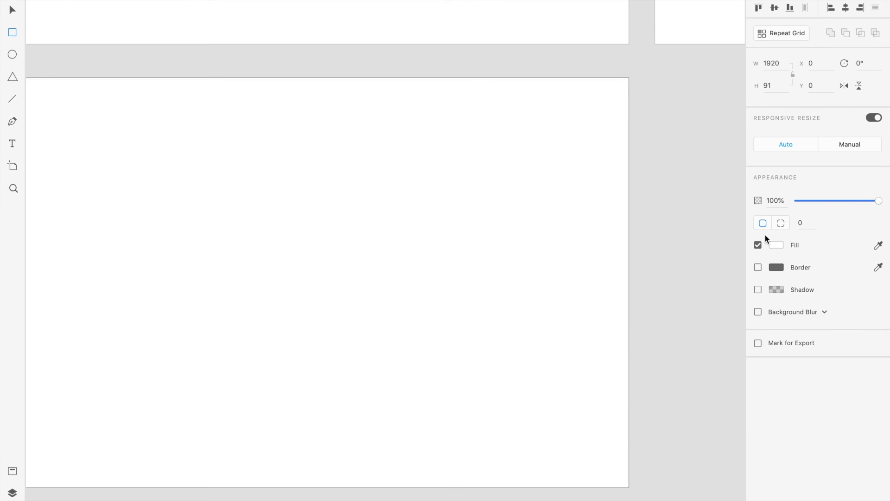
pyautogui.click(775, 245)
pyautogui.moveTo(737, 233); pyautogui.dragTo(692, 155)
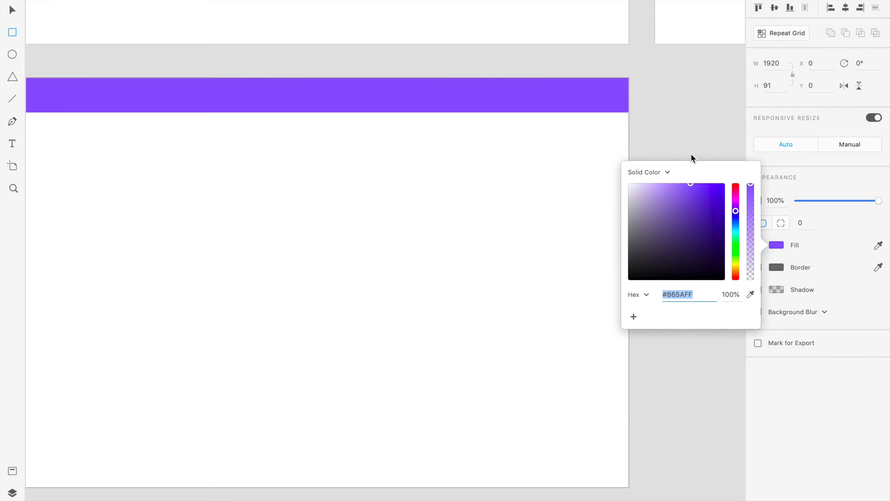
pyautogui.click(445, 187)
pyautogui.press('v')
# Delete the purple bar from the Home artboard.
pyautogui.moveTo(229, 231); pyautogui.dragTo(421, 247)
pyautogui.moveTo(294, 188); pyautogui.dragTo(432, 221)
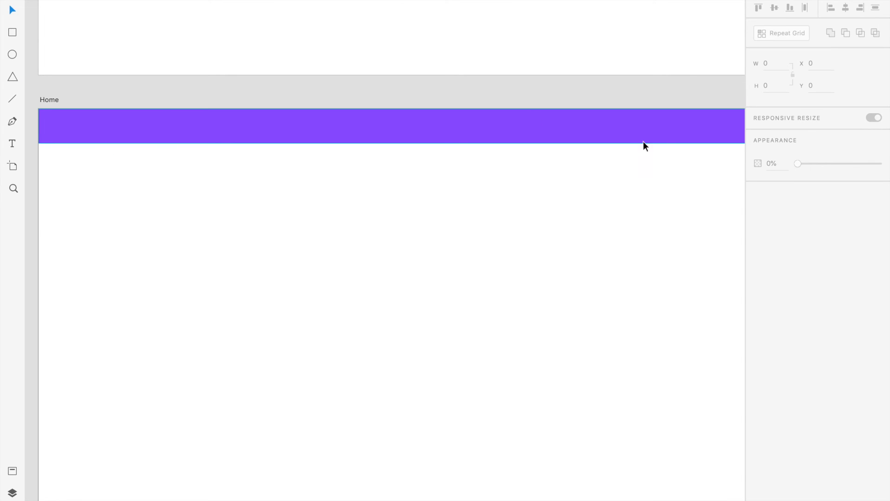
pyautogui.moveTo(574, 221); pyautogui.dragTo(558, 233)
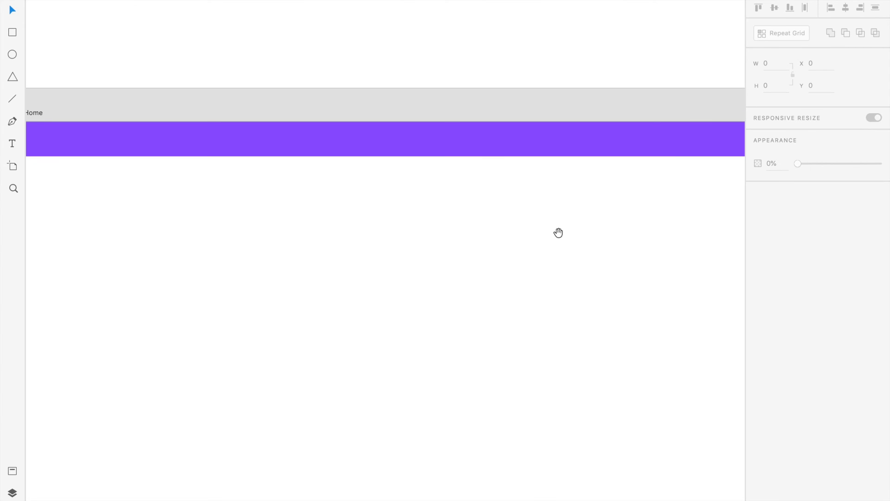
pyautogui.click(572, 145)
pyautogui.press('Delete')
pyautogui.click(57, 128)
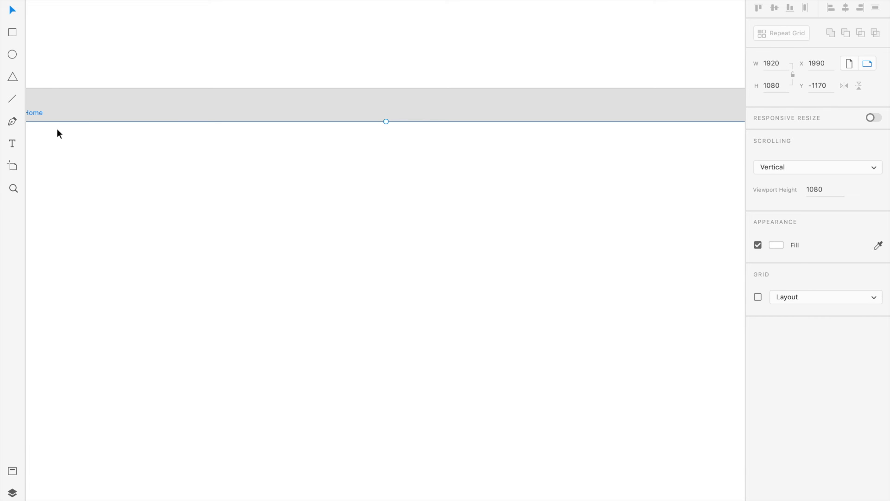
# Add a Home text label near the upper right of the Home artboard with font size 25.
pyautogui.hscroll(-2, 149, 268)
pyautogui.click(12, 144)
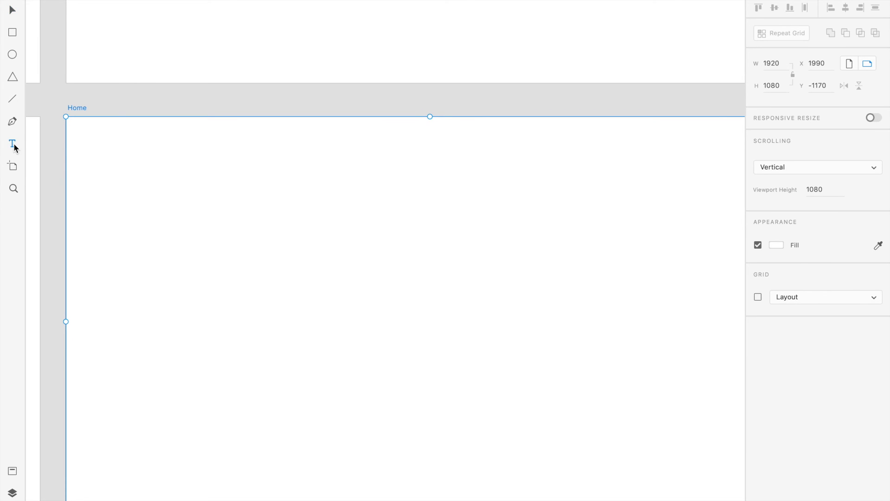
pyautogui.click(459, 152)
pyautogui.write('Home')
pyautogui.press('Escape')
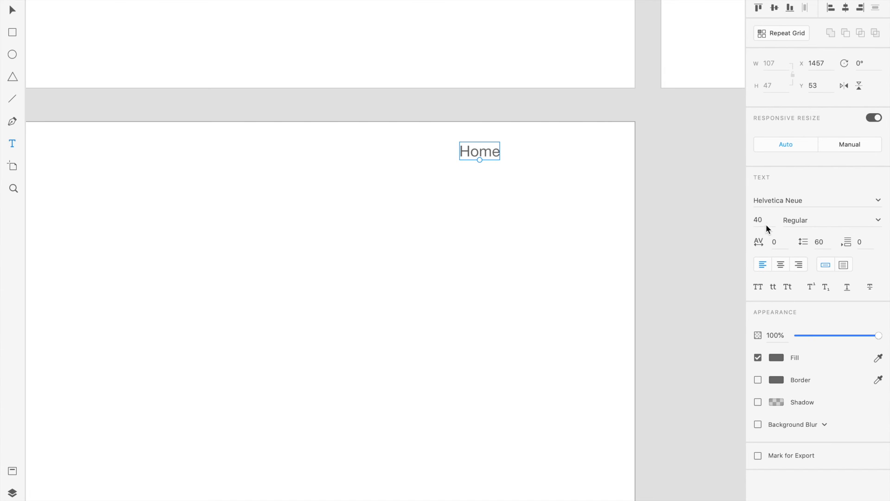
pyautogui.write('25')
pyautogui.press('Return')
# Shift the Home text label further left along the upper part of the Home artboard.
pyautogui.click(567, 242)
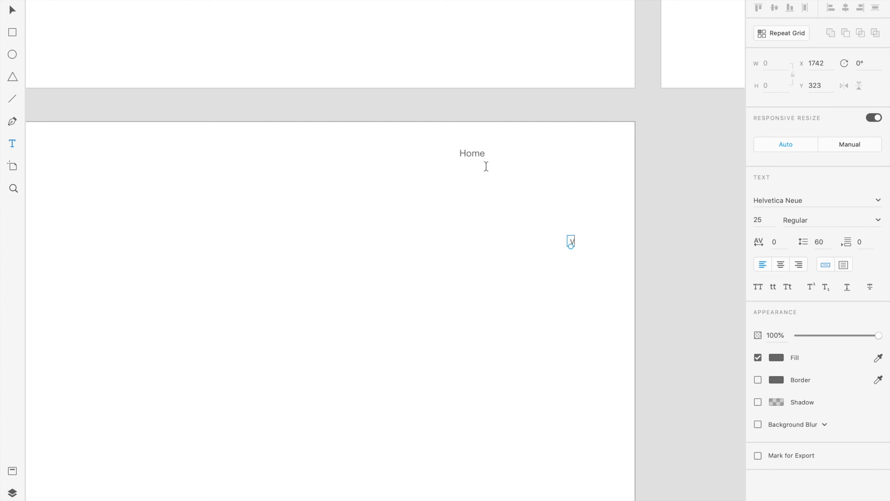
pyautogui.doubleClick(477, 152)
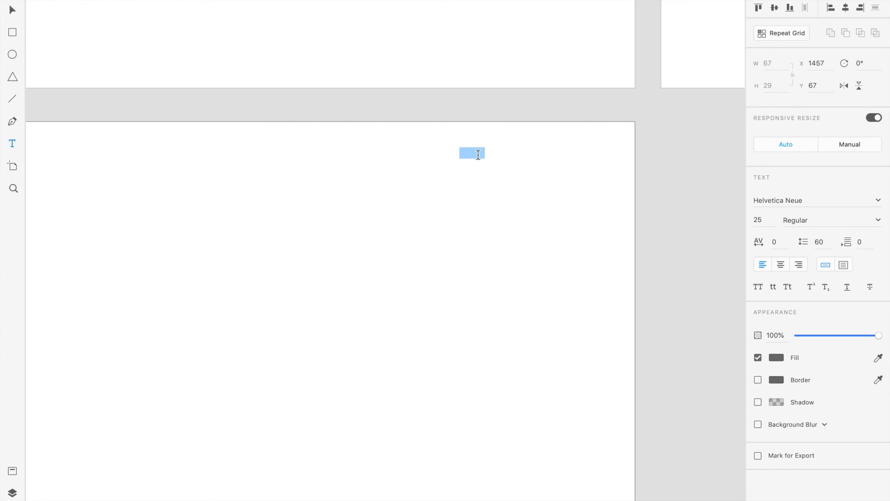
pyautogui.write('v')
pyautogui.hotkey('ctrl', 'z')
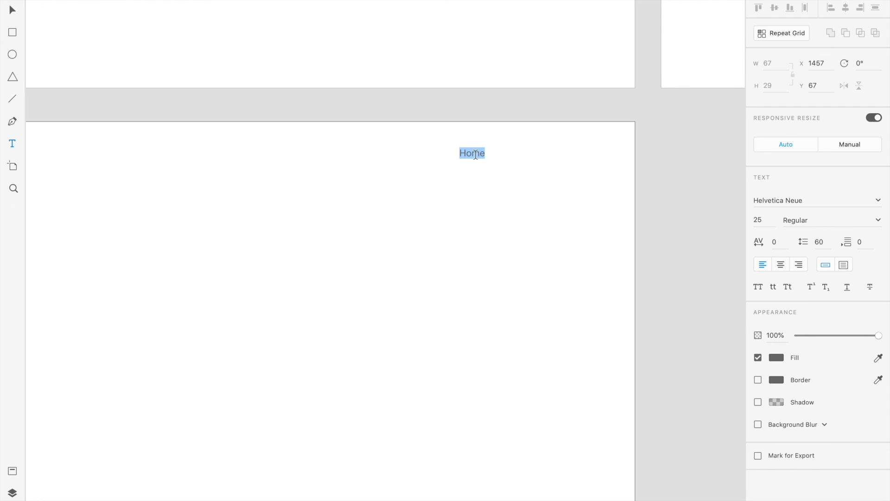
pyautogui.press('Escape')
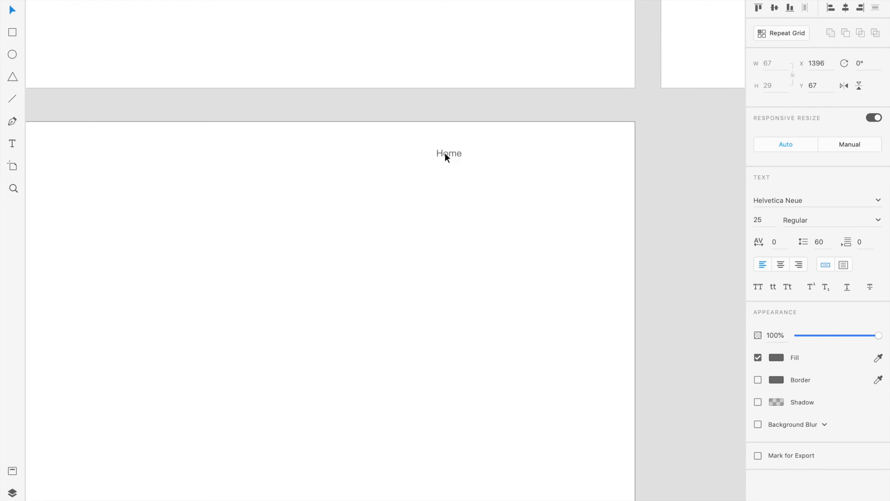
pyautogui.click(485, 208)
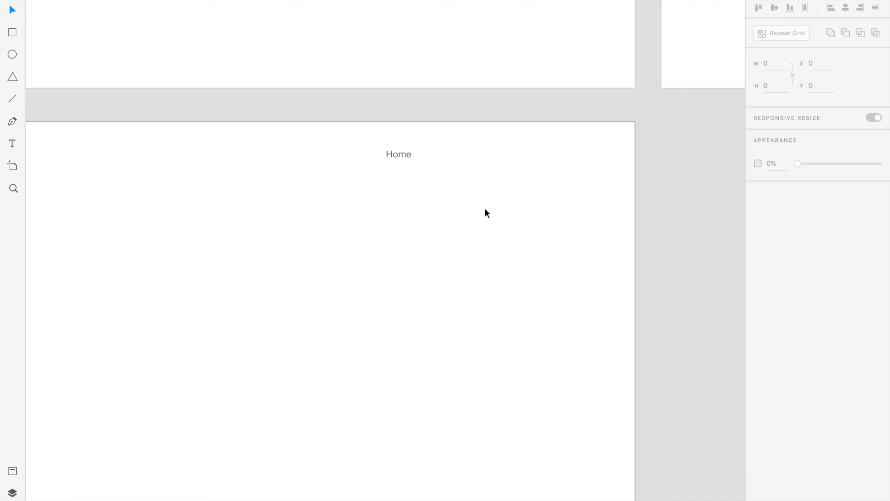
pyautogui.hscroll(-4, 485, 208)
pyautogui.hscroll(1, 485, 208)
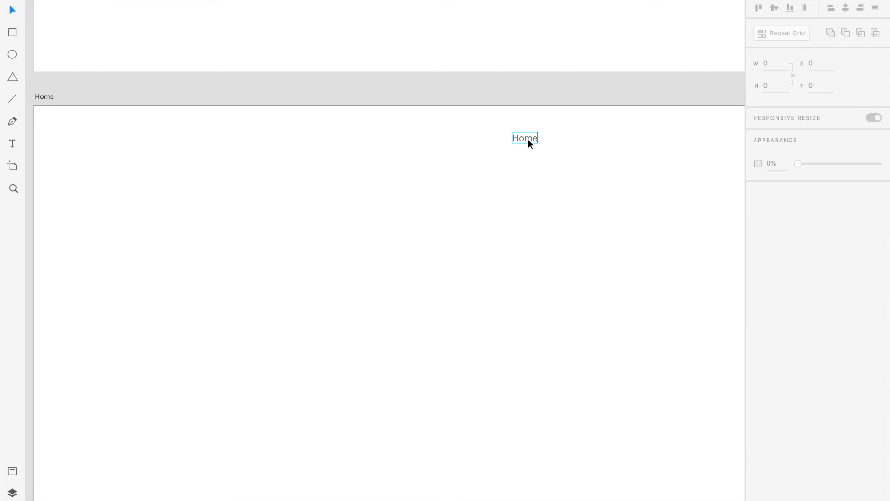
# Apply Repeat Grid to the Home text label and extend it horizontally to five copies.
pyautogui.click(528, 138)
pyautogui.click(780, 35)
pyautogui.moveTo(539, 137); pyautogui.dragTo(678, 138)
pyautogui.click(644, 171)
# Change the second label in the repeated row to About and the third to Services.
pyautogui.click(556, 131)
pyautogui.doubleClick(556, 141)
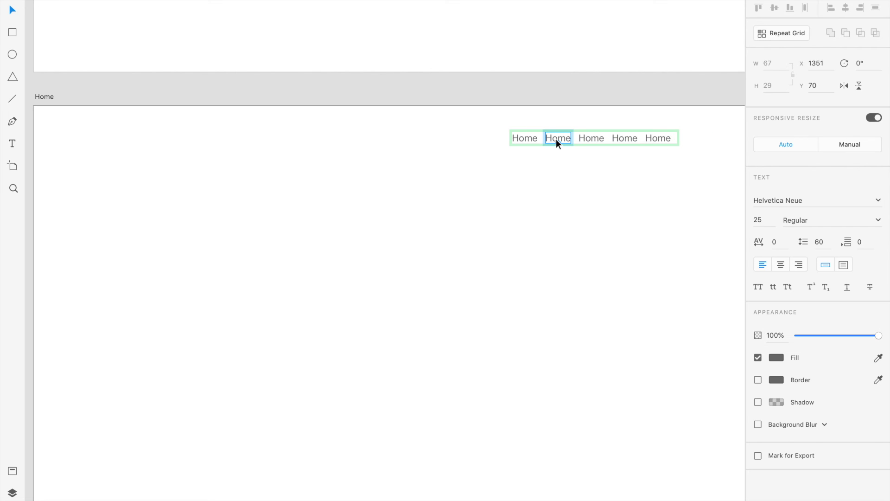
pyautogui.doubleClick(557, 139)
pyautogui.write('Ab')
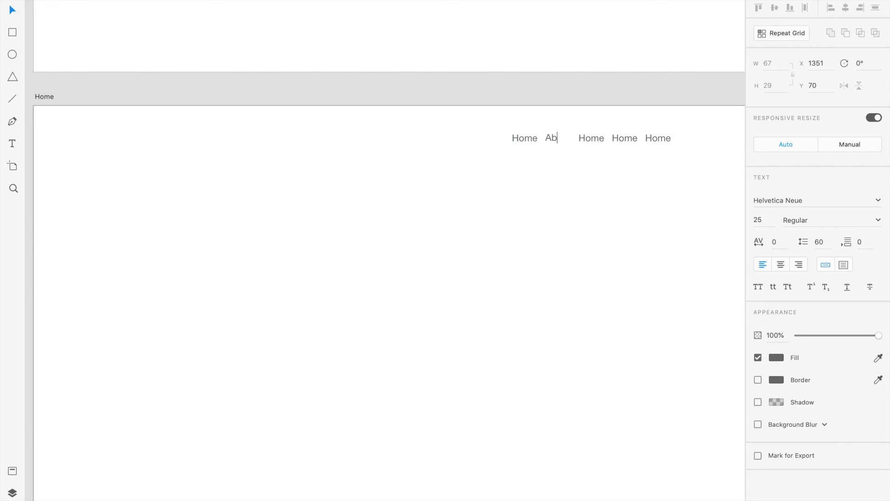
pyautogui.press('BackSpace')
pyautogui.doubleClick(592, 138)
pyautogui.press('BackSpace')
pyautogui.write('Services')
pyautogui.click(585, 193)
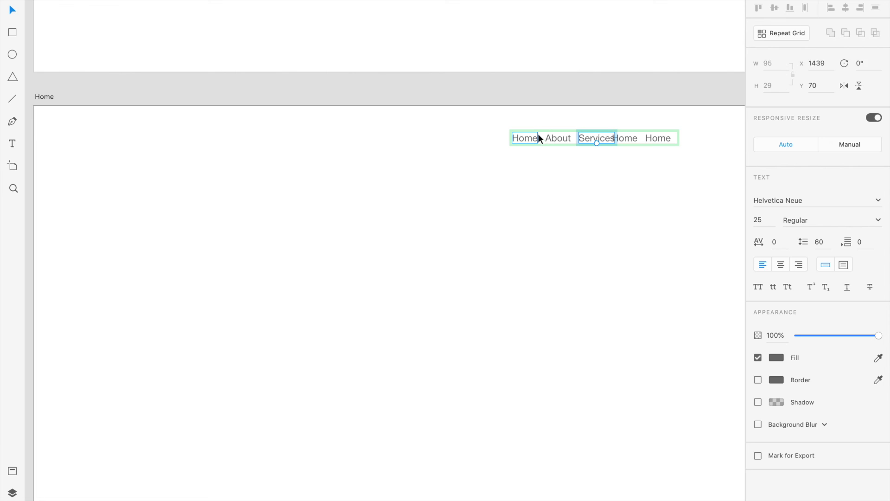
# Delete the repeated navigation labels from the Home artboard.
pyautogui.press('Delete')
pyautogui.hotkey('ctrl', 'Left')
pyautogui.hotkey('ctrl', 'Right')
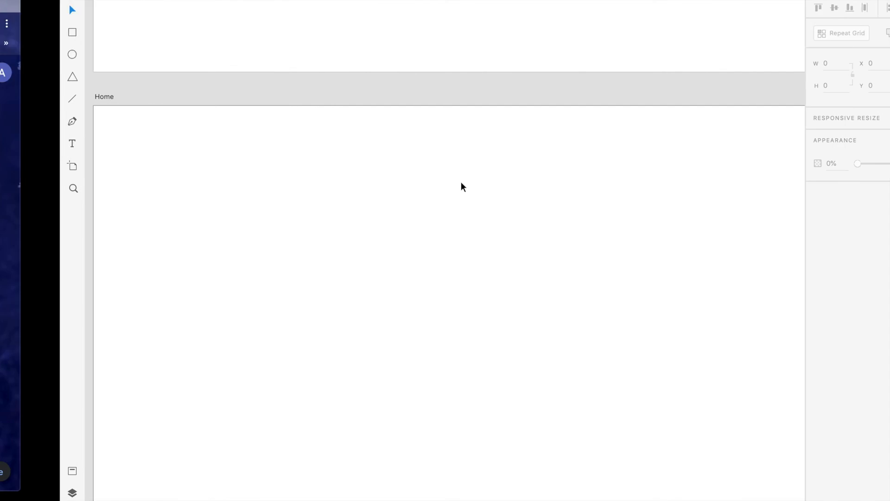
# Duplicate the Essentials of any Web Page artboard.
pyautogui.hscroll(-2, 357, 161)
pyautogui.moveTo(357, 160); pyautogui.dragTo(267, 104)
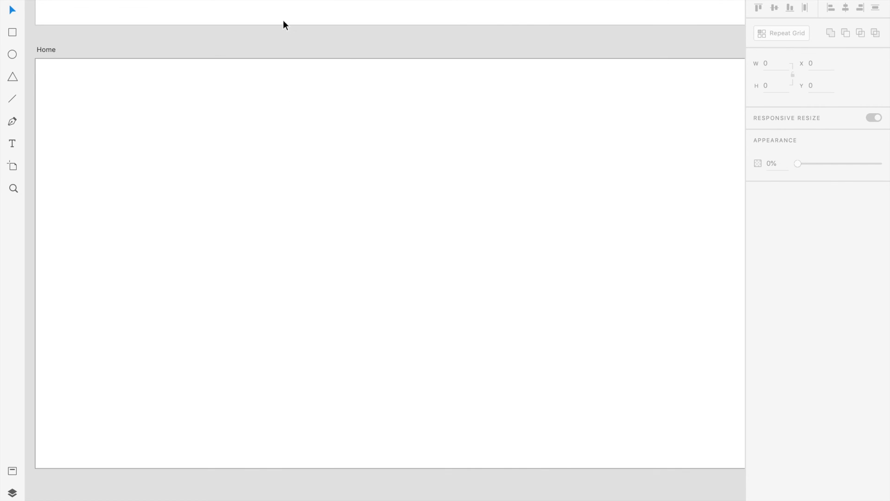
pyautogui.hscroll(-10, 304, 114)
pyautogui.scroll(6, 305, 113)
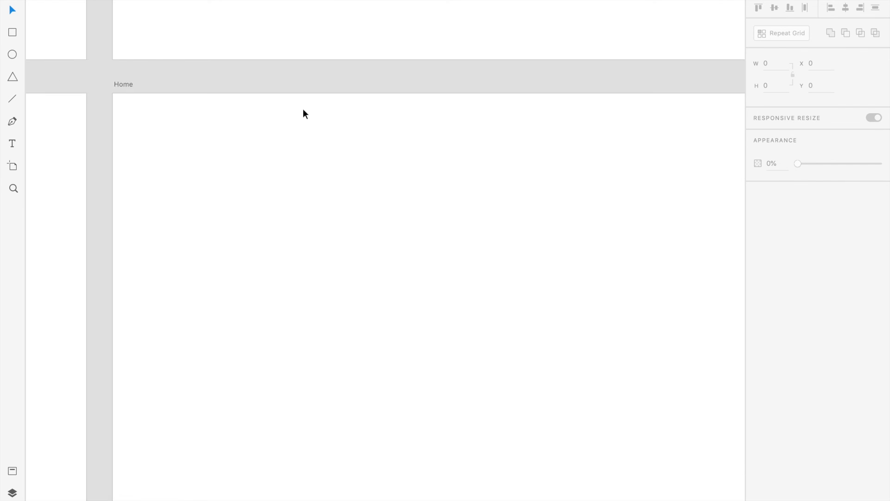
pyautogui.hscroll(14, 338, 127)
pyautogui.scroll(-9, 339, 127)
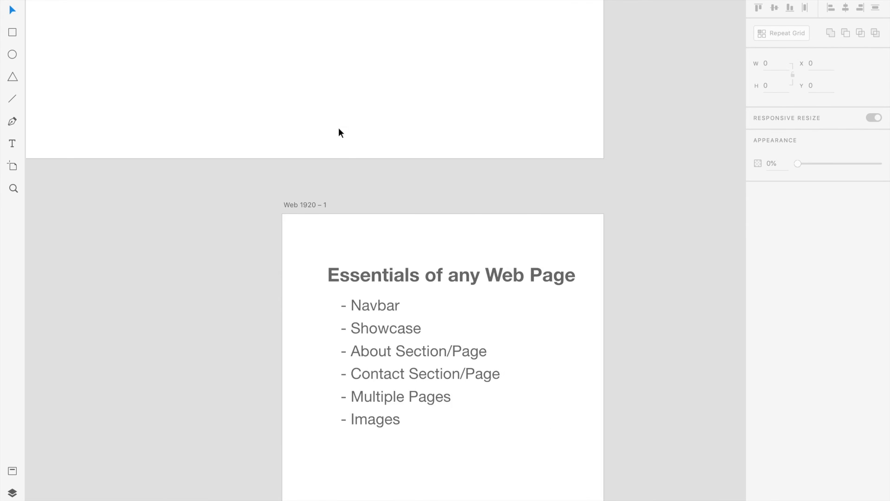
pyautogui.hscroll(3, 281, 314)
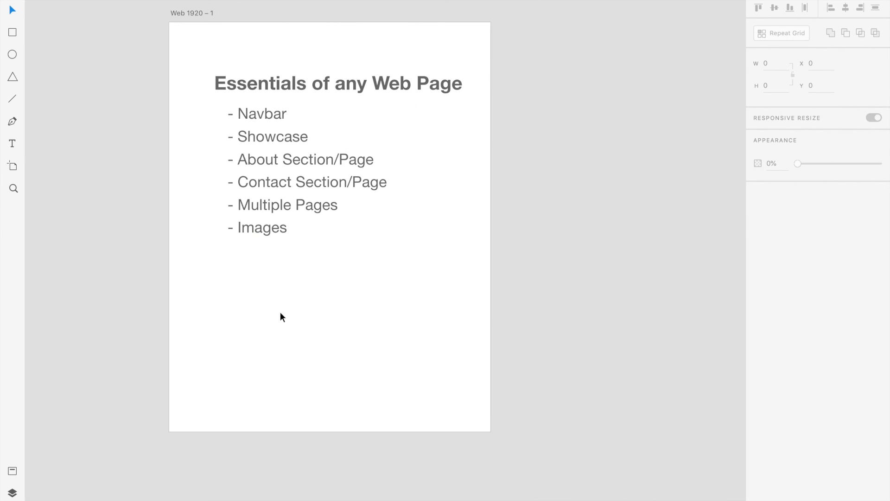
pyautogui.click(280, 313)
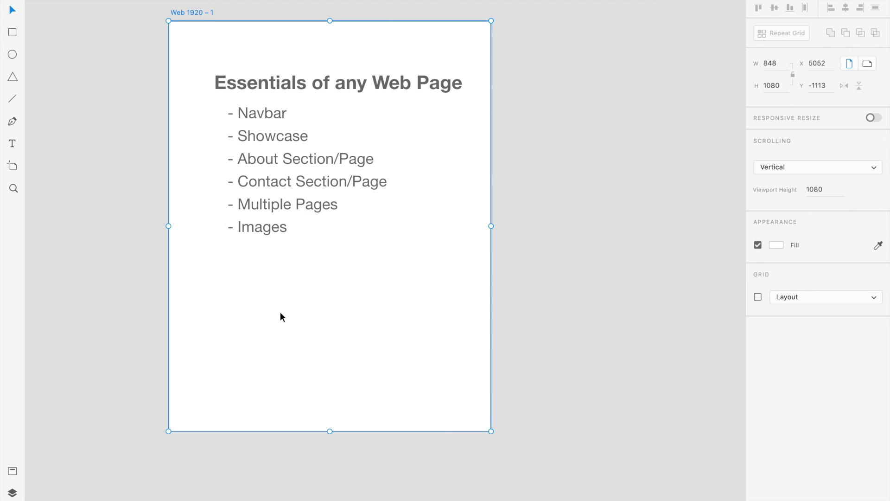
pyautogui.press('super+d')
# Change the duplicated artboard's heading to Color Theme and delete its bulleted list.
pyautogui.doubleClick(433, 119)
pyautogui.write('Co')
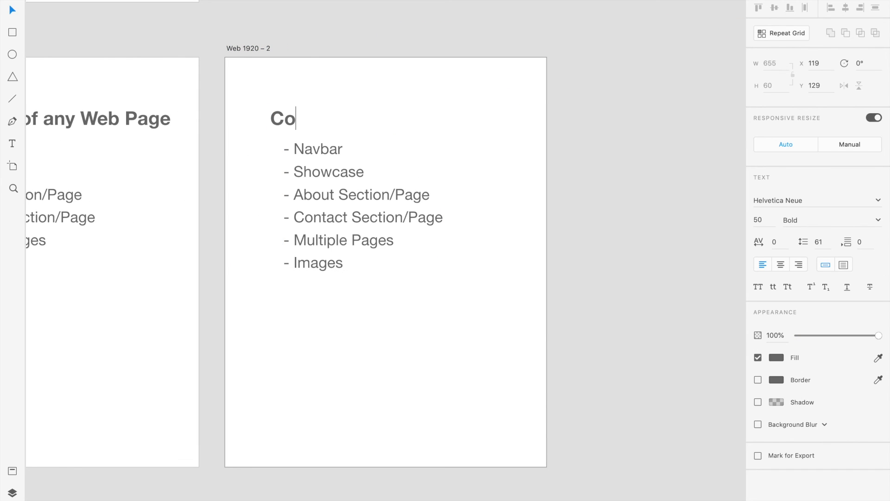
pyautogui.write('lor Theme')
pyautogui.press('Escape')
pyautogui.click(340, 152)
pyautogui.press('Delete')
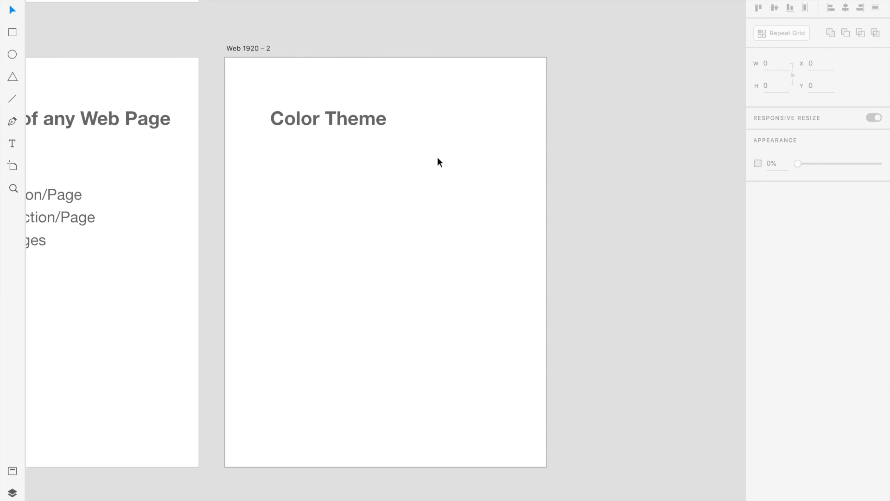
# Move the Color Theme heading close to the upper-left corner of its artboard.
pyautogui.click(367, 117)
pyautogui.hscroll(2, 357, 120)
pyautogui.scroll(-2, 357, 119)
pyautogui.moveTo(328, 99); pyautogui.dragTo(289, 61)
pyautogui.click(401, 128)
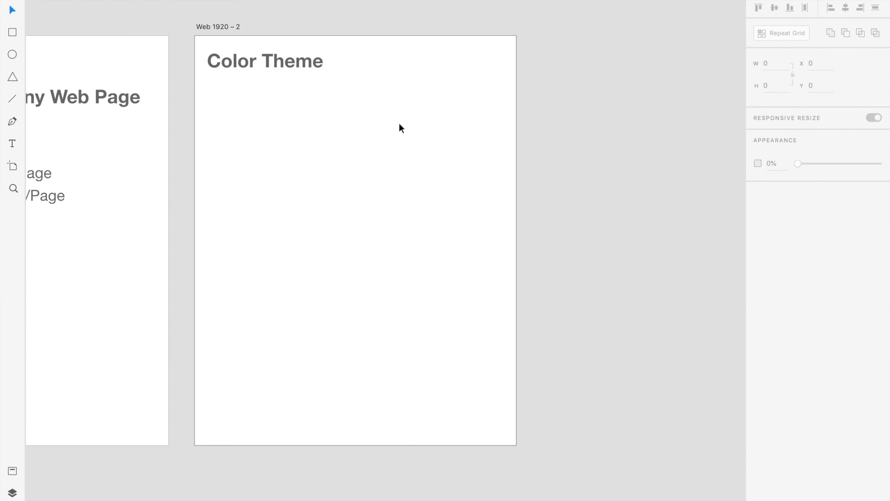